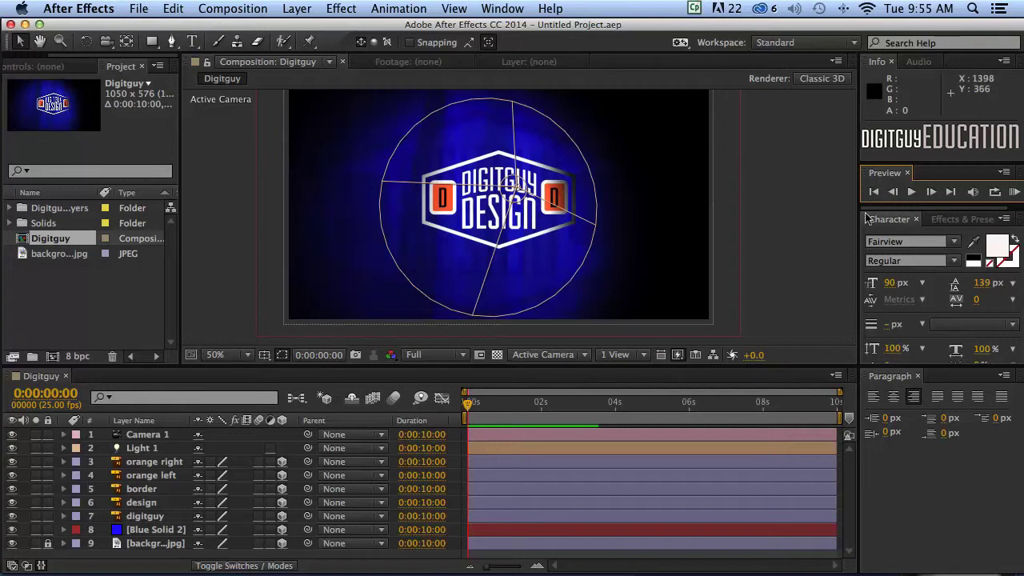
Step: Preview the Digitguy composition's animation and stop the playback
click(1013, 192)
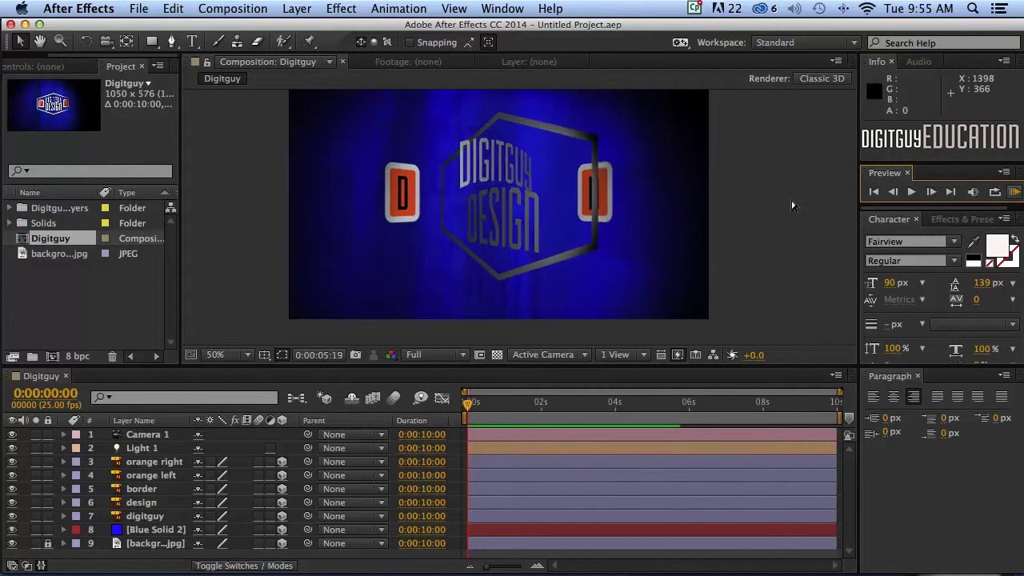
key(space)
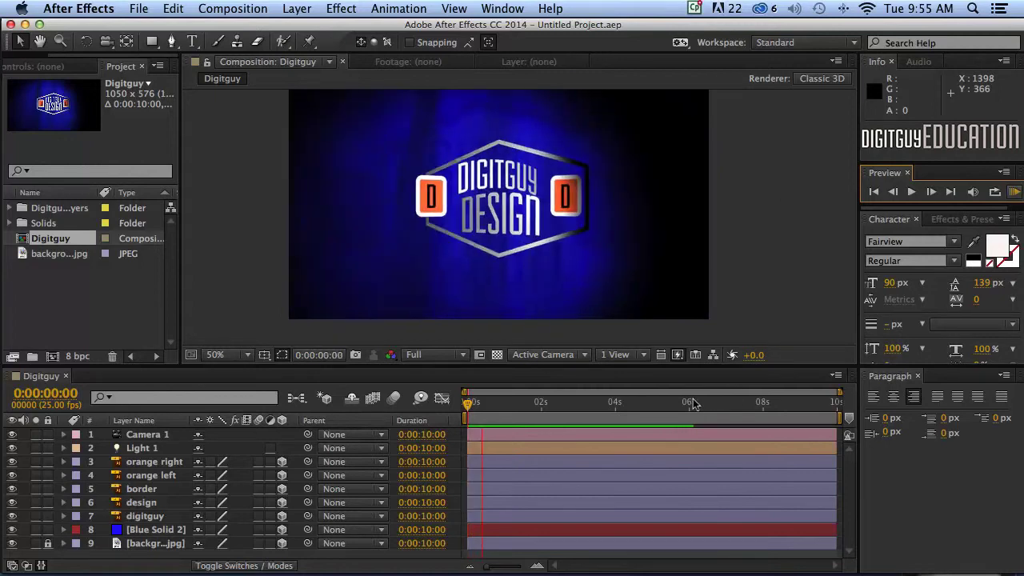
key(space)
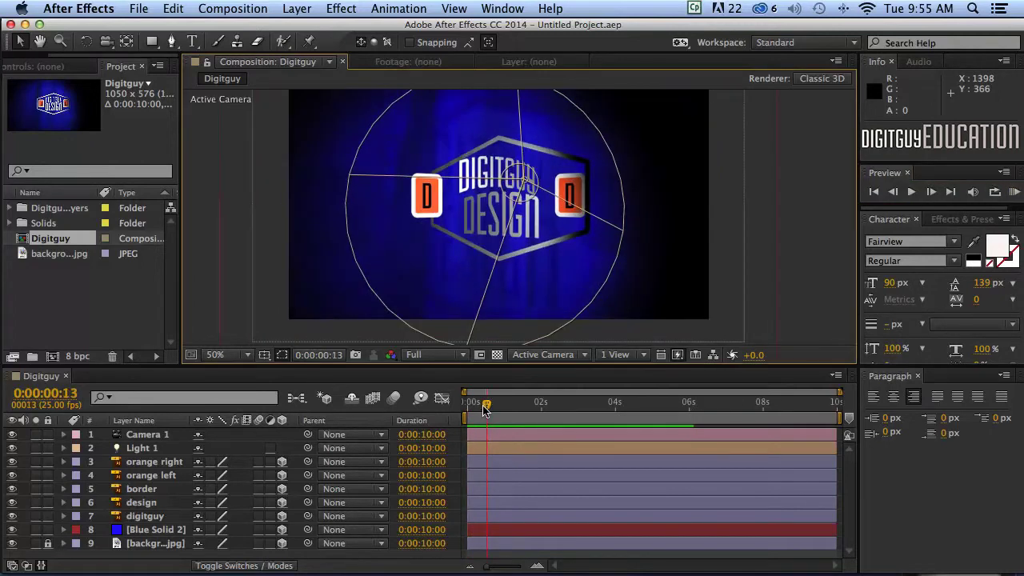
key(space)
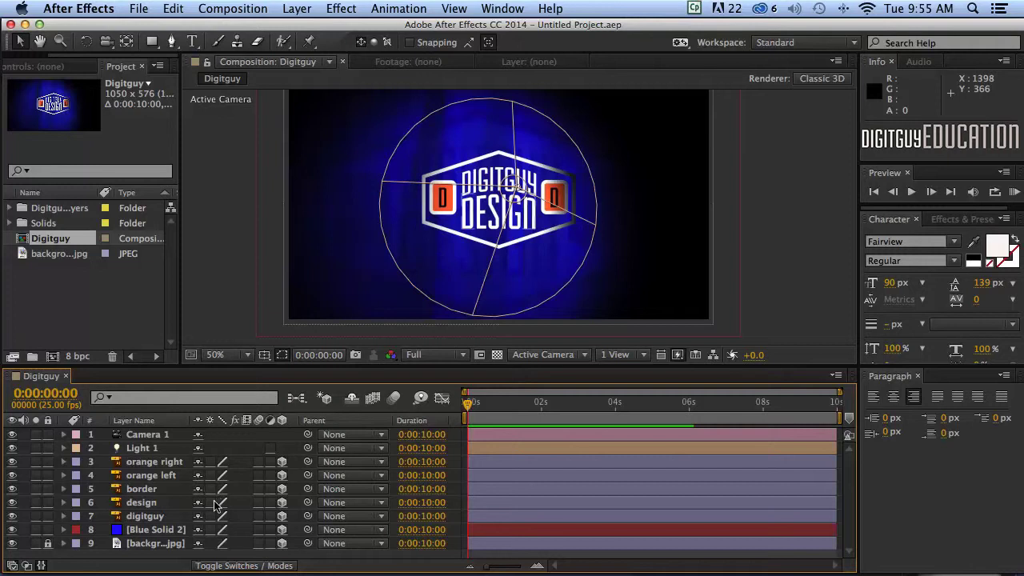
Step: Pre-compose the five layers from orange right to digitguy into a new composition named logo, moving all attributes into it
click(149, 463)
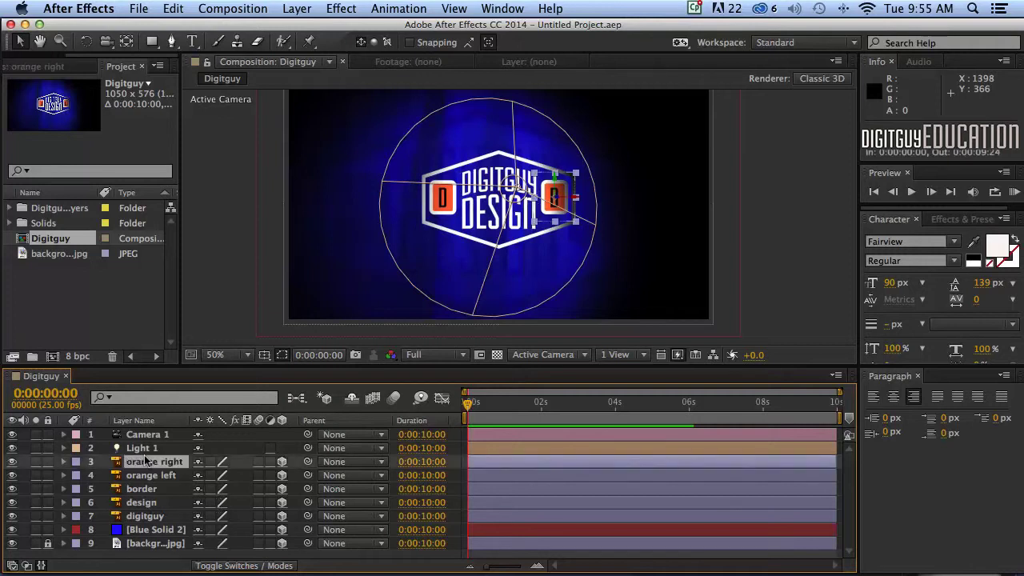
shift+click(137, 517)
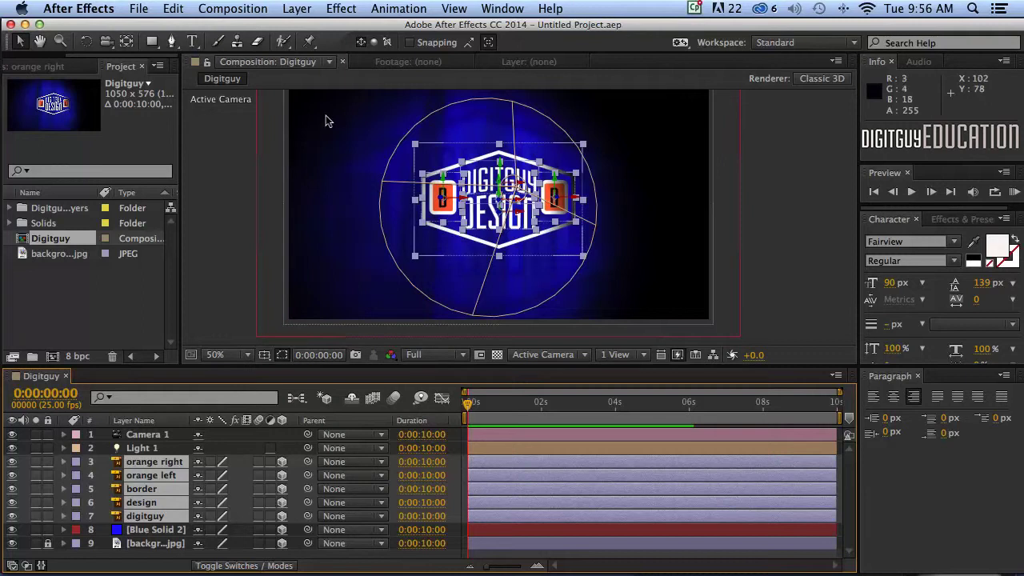
click(292, 10)
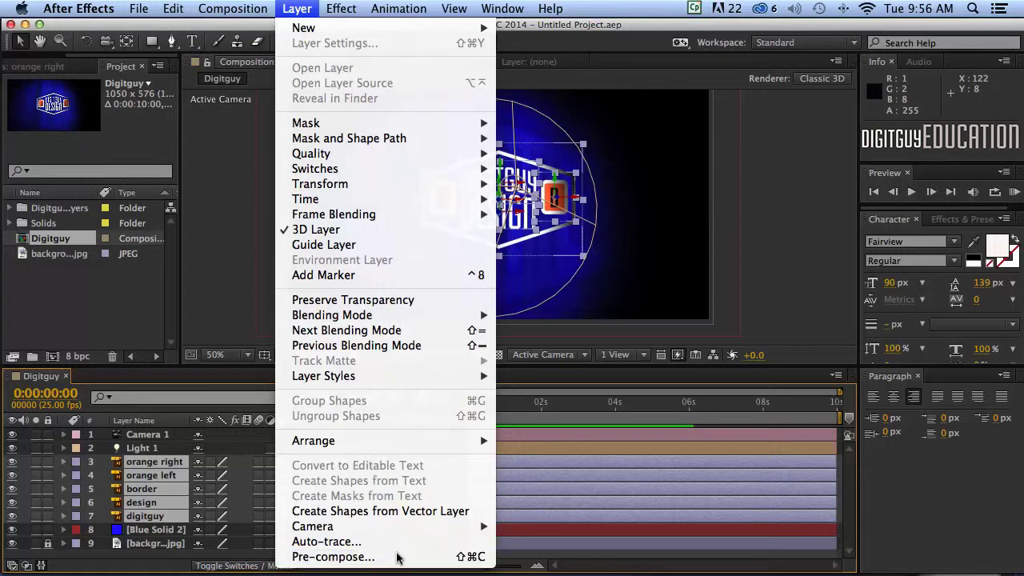
click(399, 557)
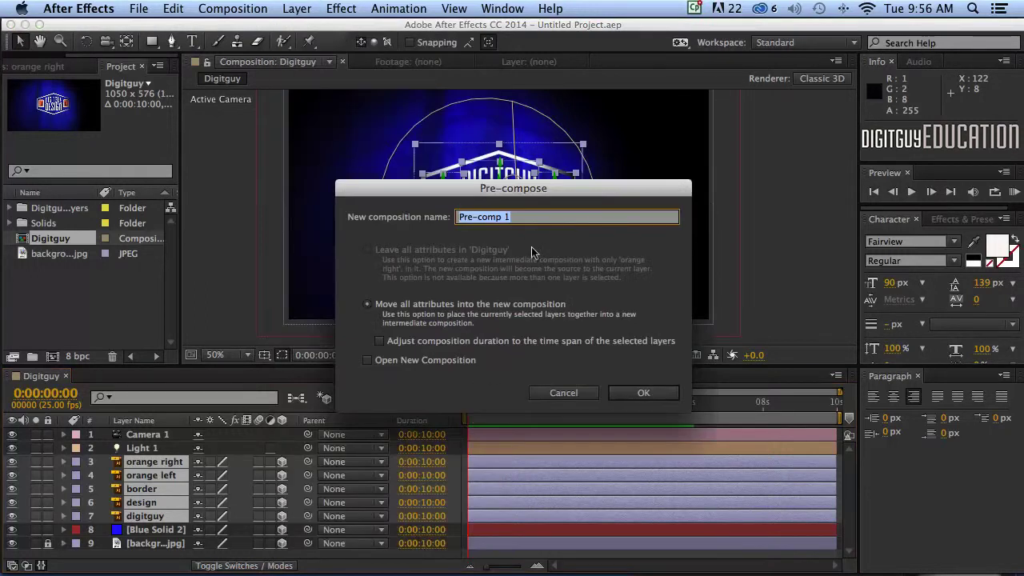
text(logo)
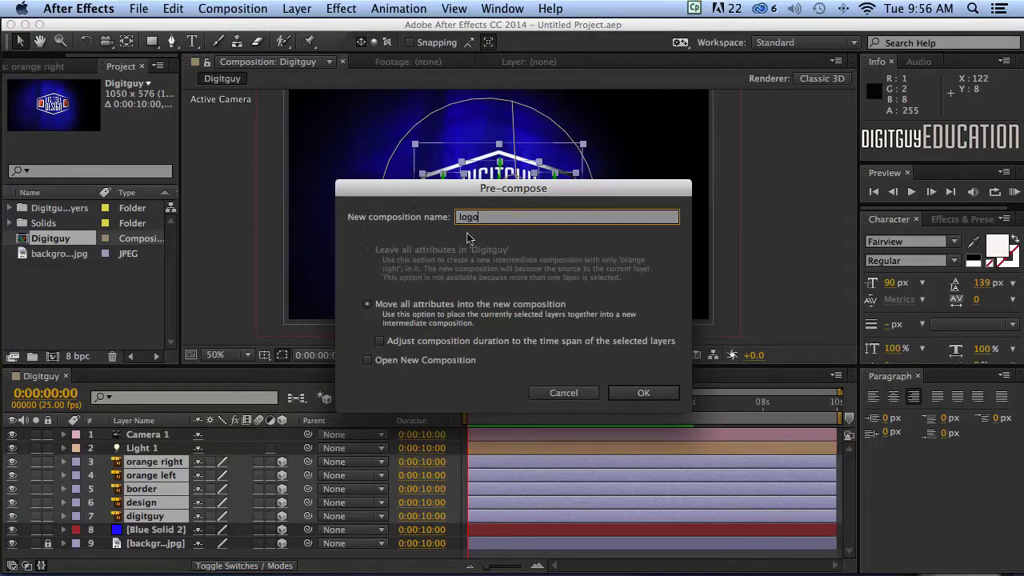
click(643, 393)
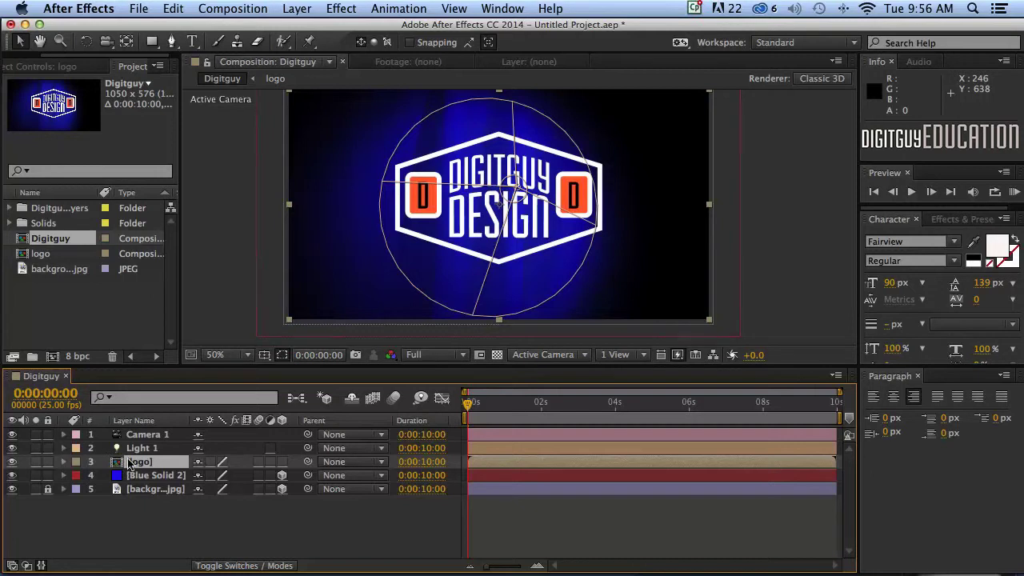
Step: Make the logo layer 3D and preview the animation
click(282, 462)
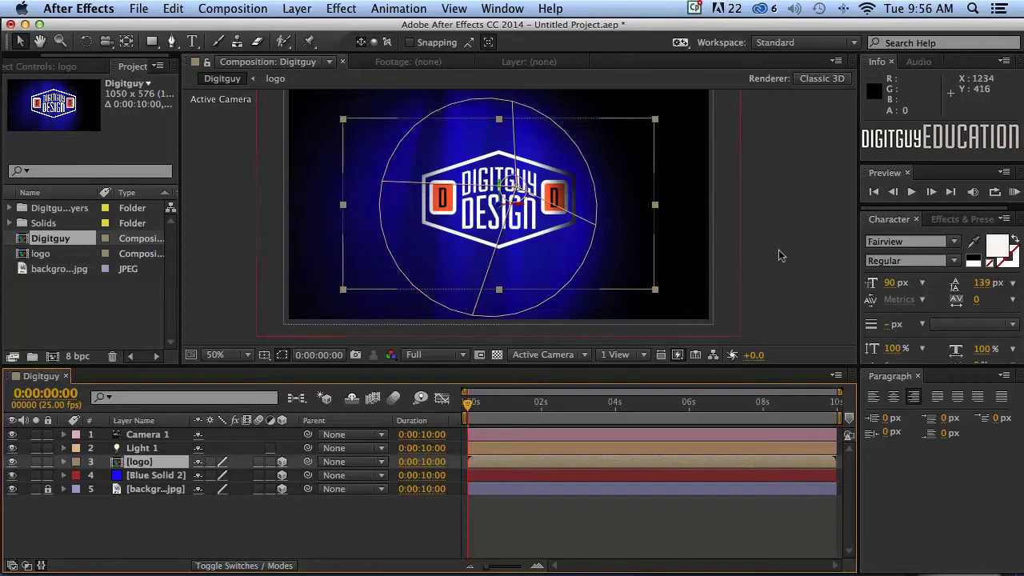
click(1013, 193)
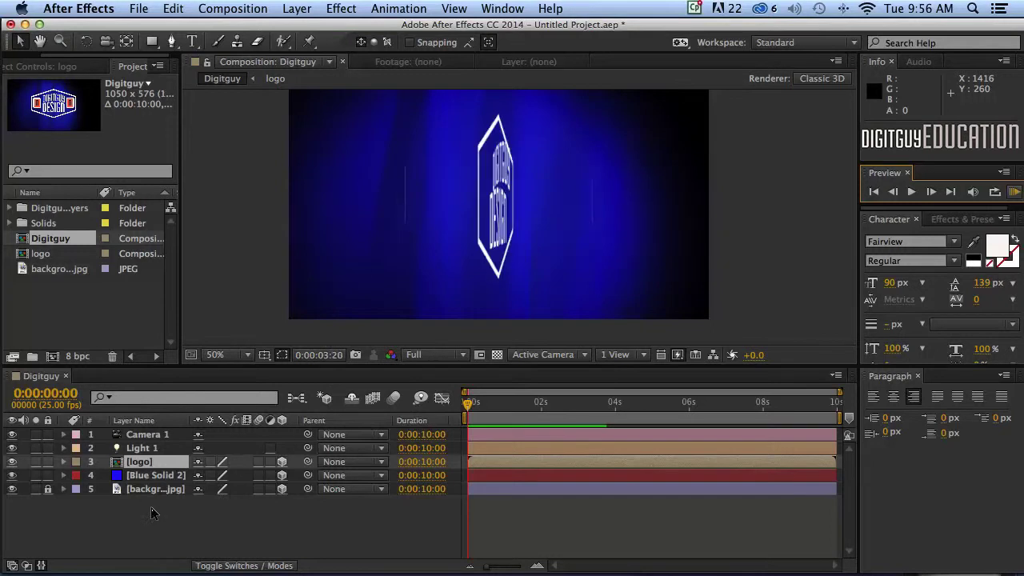
click(118, 464)
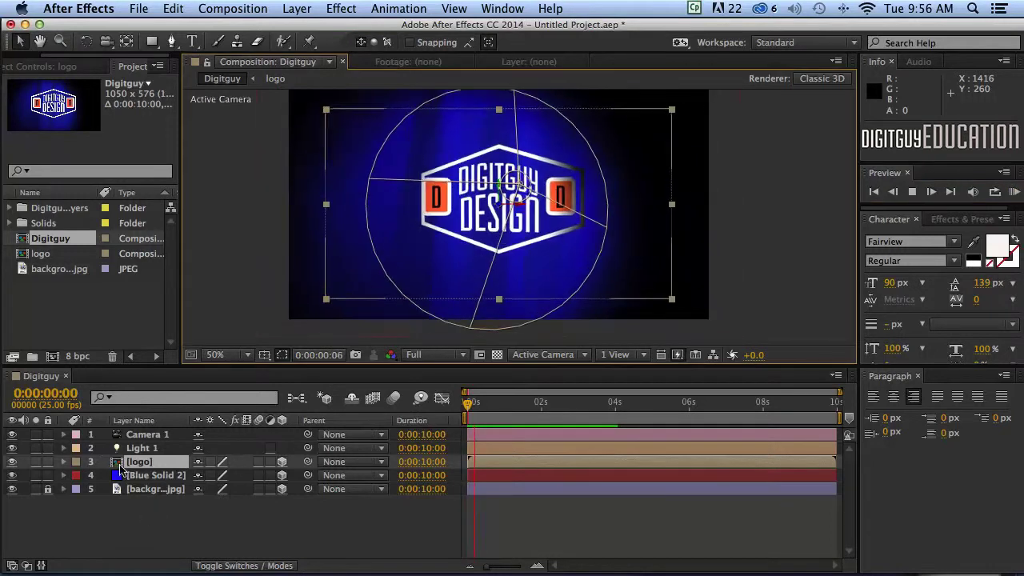
Step: Turn on Casts Shadows in the logo layer's material options and collapse the layer
click(63, 462)
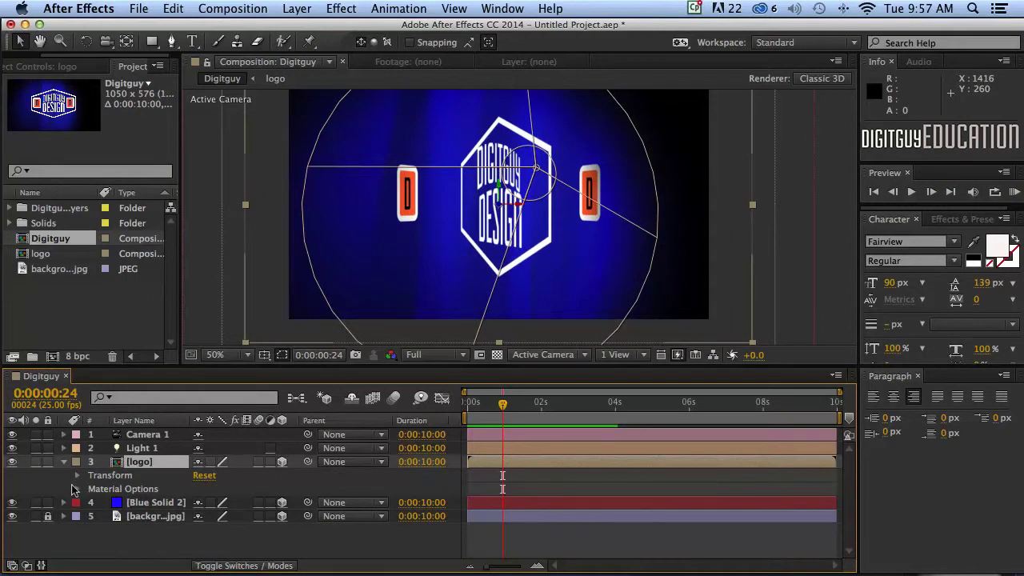
click(76, 489)
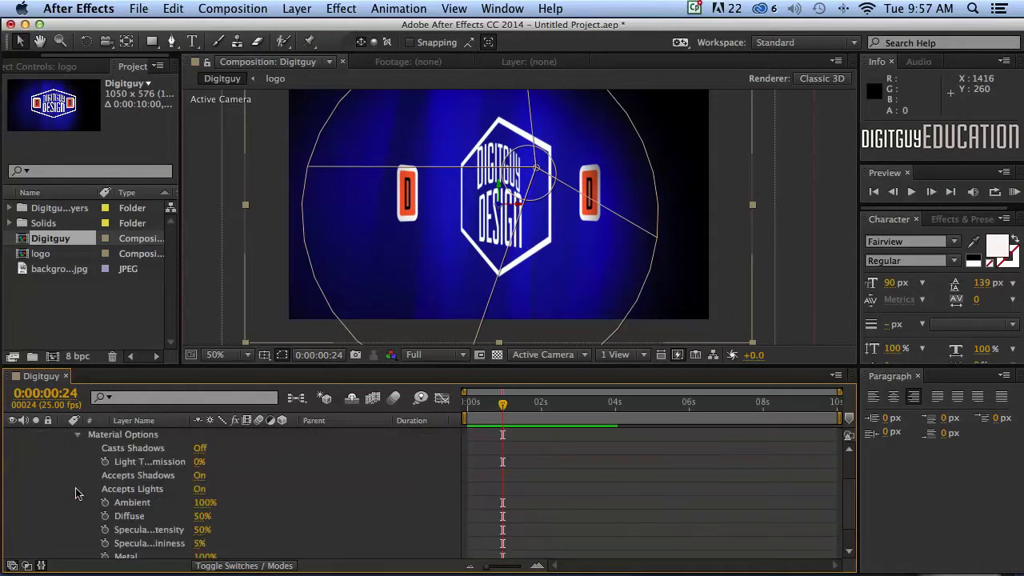
click(198, 449)
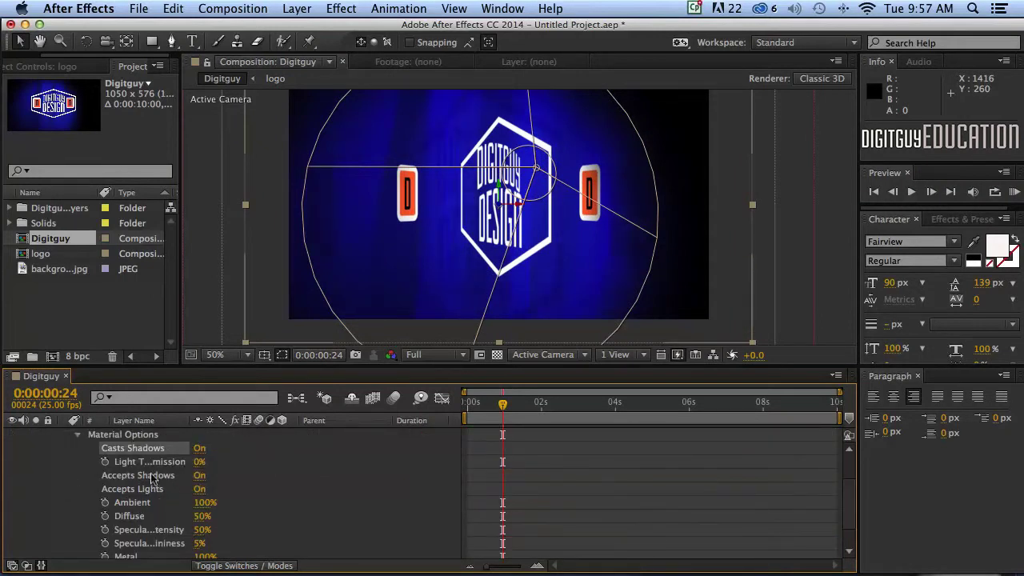
scroll(171, 486, up, 3)
click(63, 462)
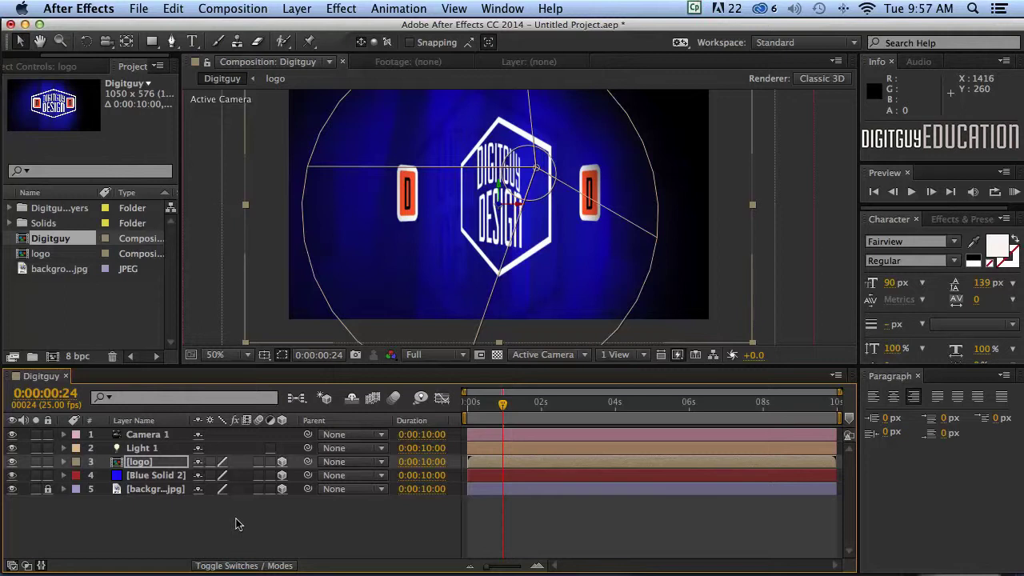
Step: Return the playhead to 0:00:00:00 and add a null object to the composition
click(503, 402)
drag(502, 402, 453, 400)
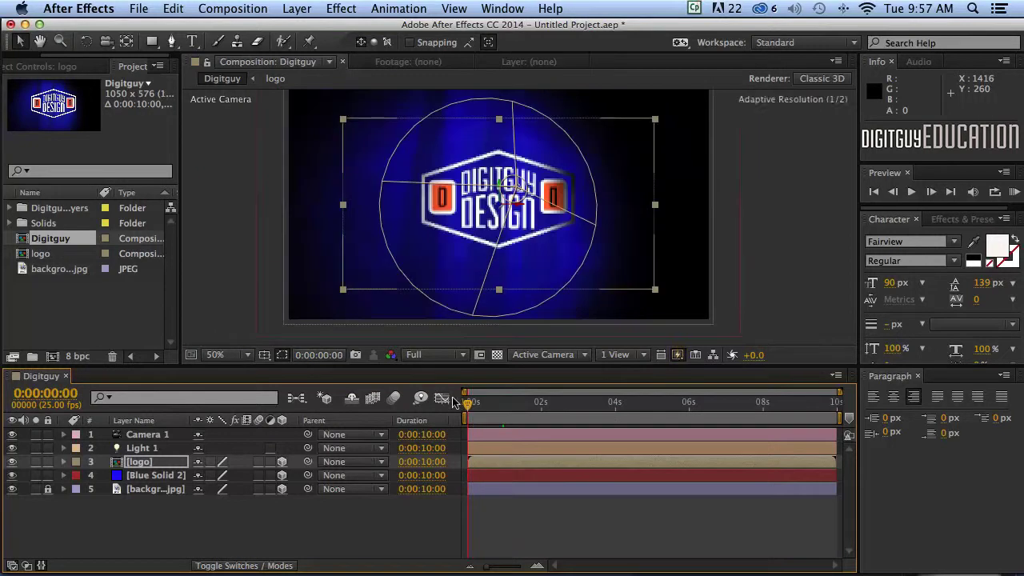
click(408, 512)
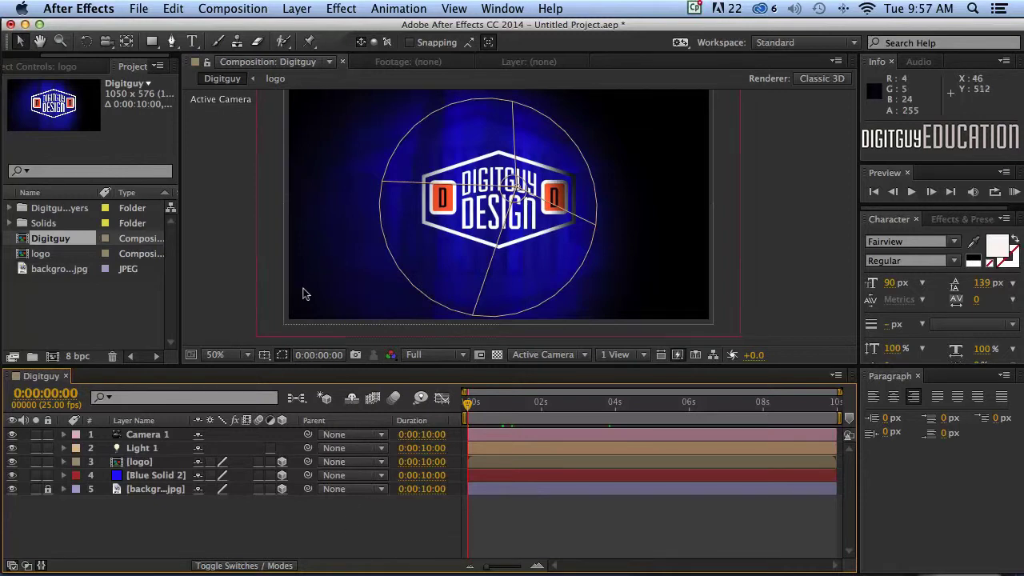
click(288, 9)
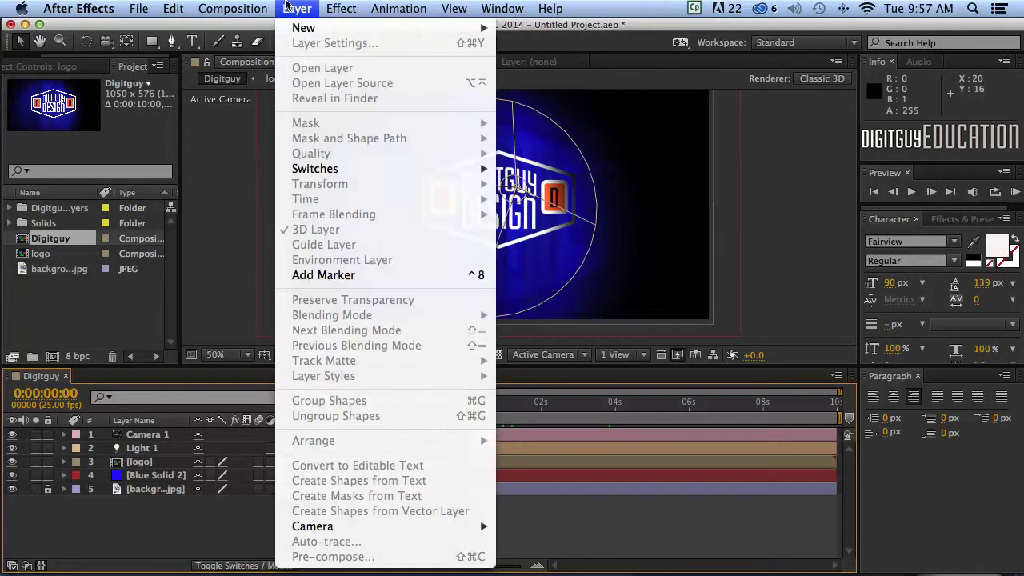
mouse_move(293, 29)
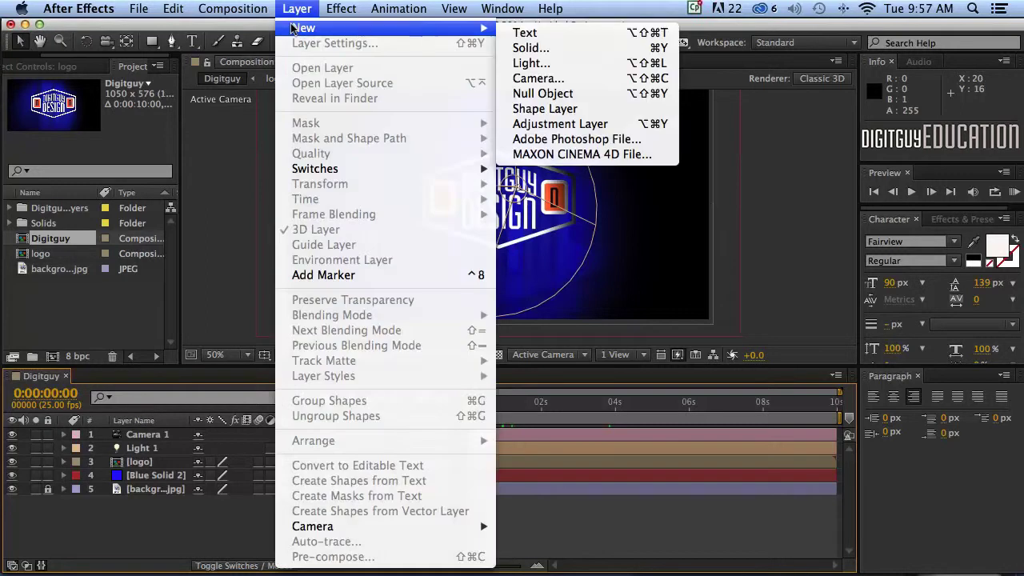
click(527, 93)
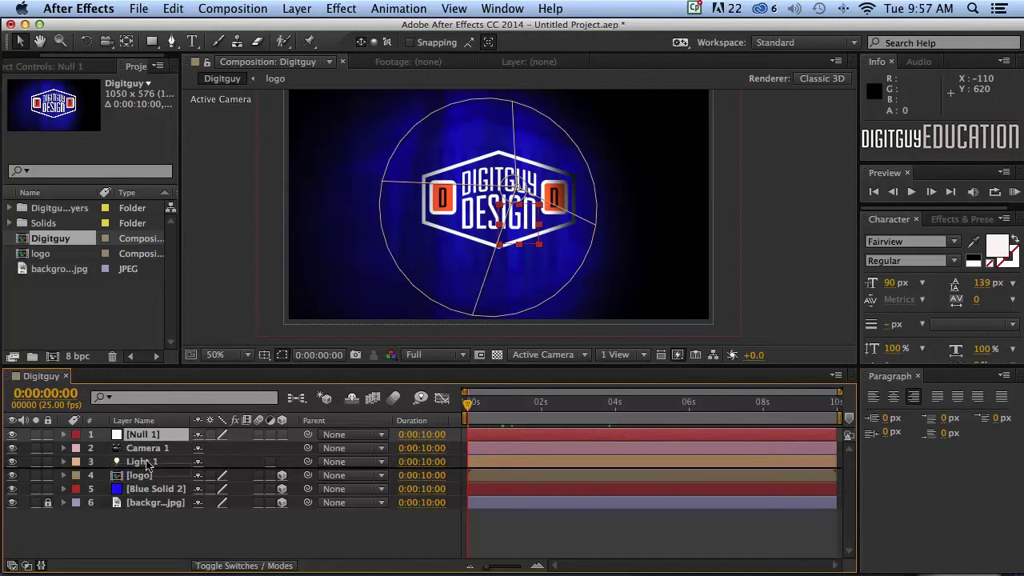
Step: Place the null object directly above the logo layer and make it a 3D layer
drag(148, 465, 149, 467)
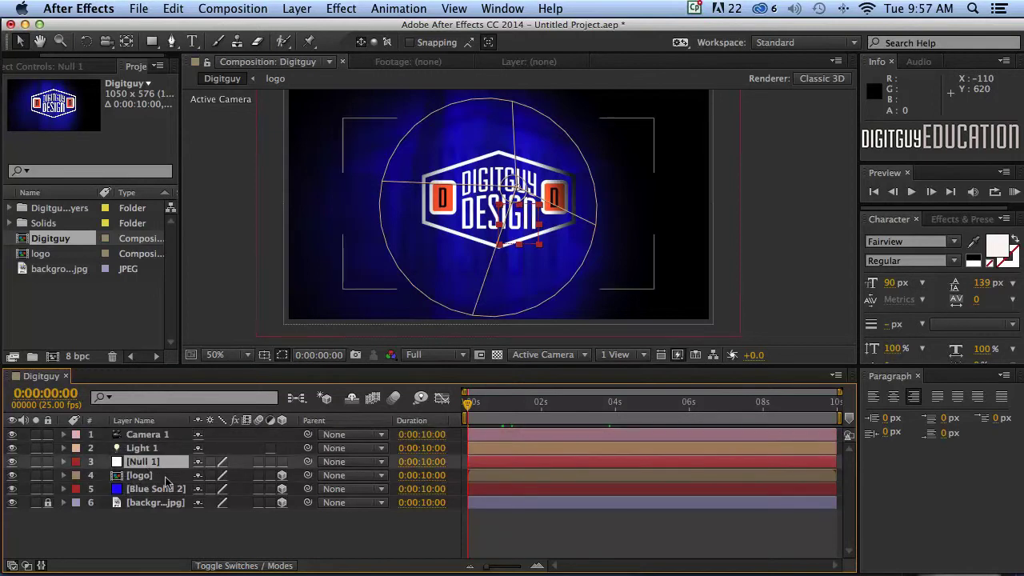
click(281, 462)
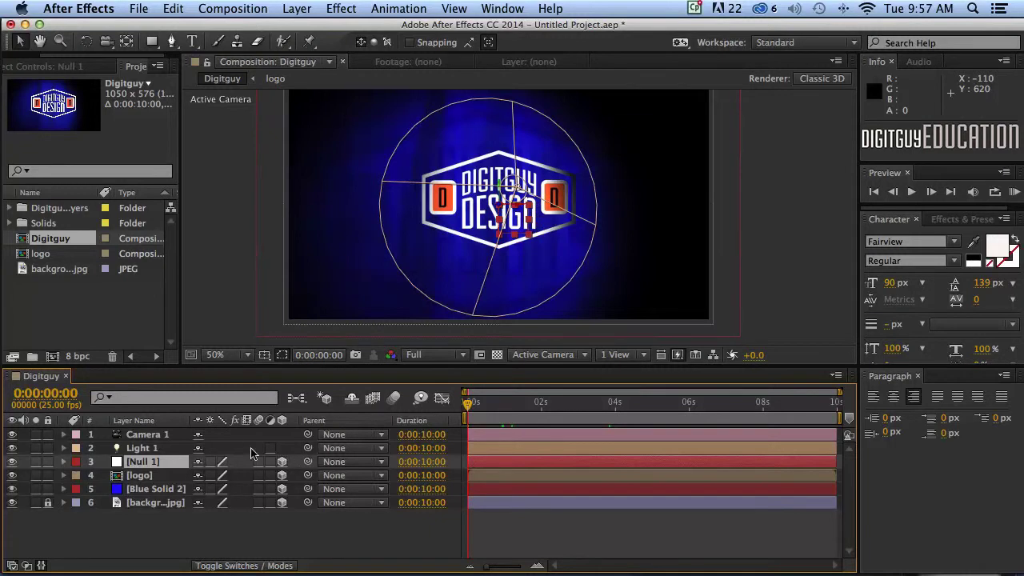
click(480, 354)
key(apostrophe)
Step: Parent the logo layer to Null 1 and expand the null's transform properties
click(139, 476)
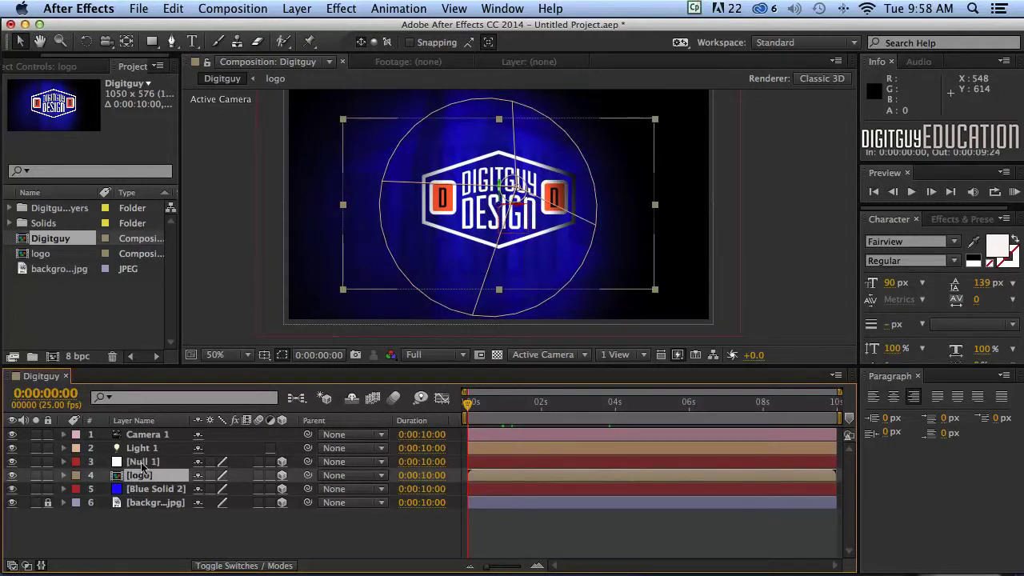
click(140, 462)
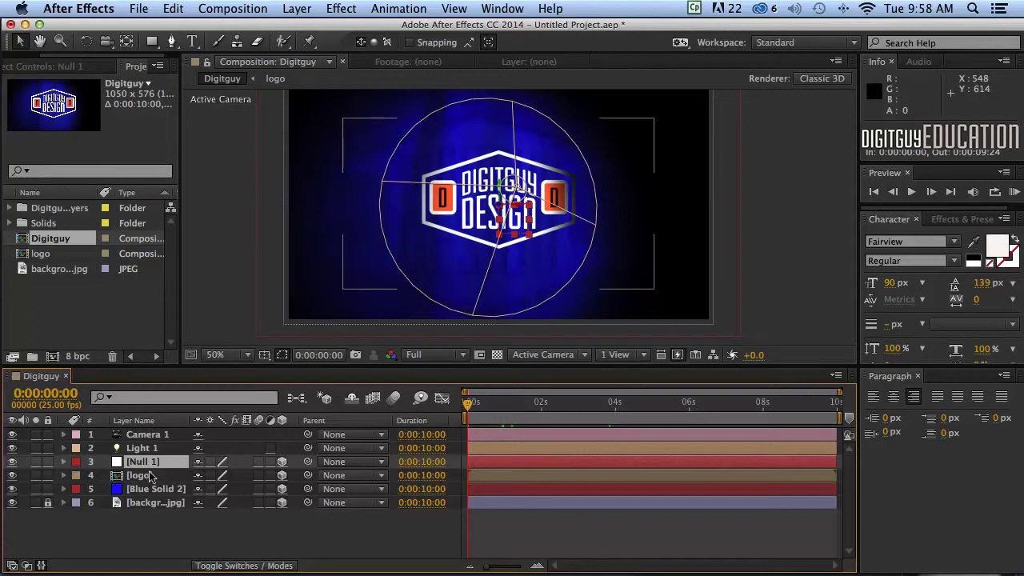
click(150, 477)
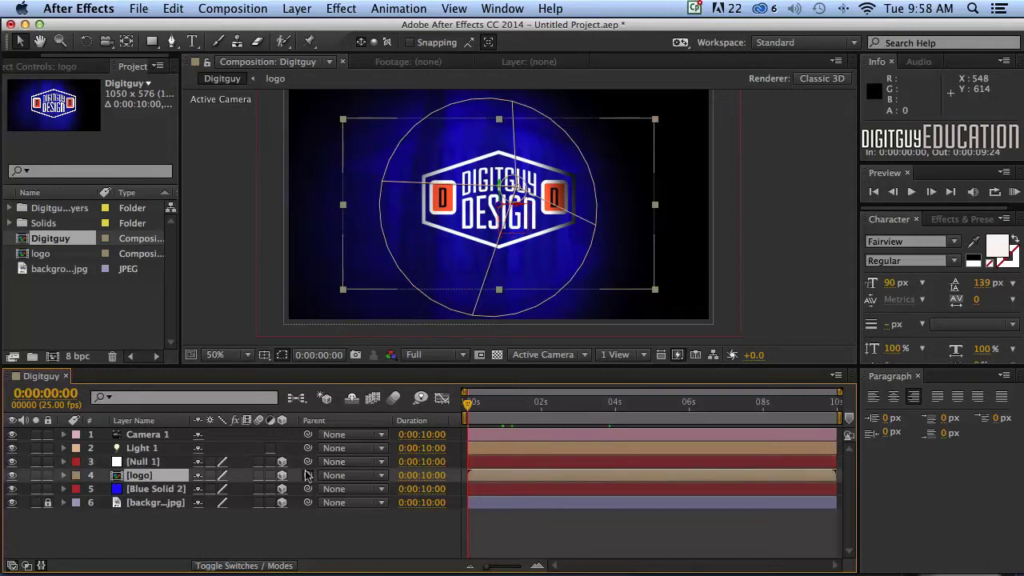
drag(307, 475, 148, 462)
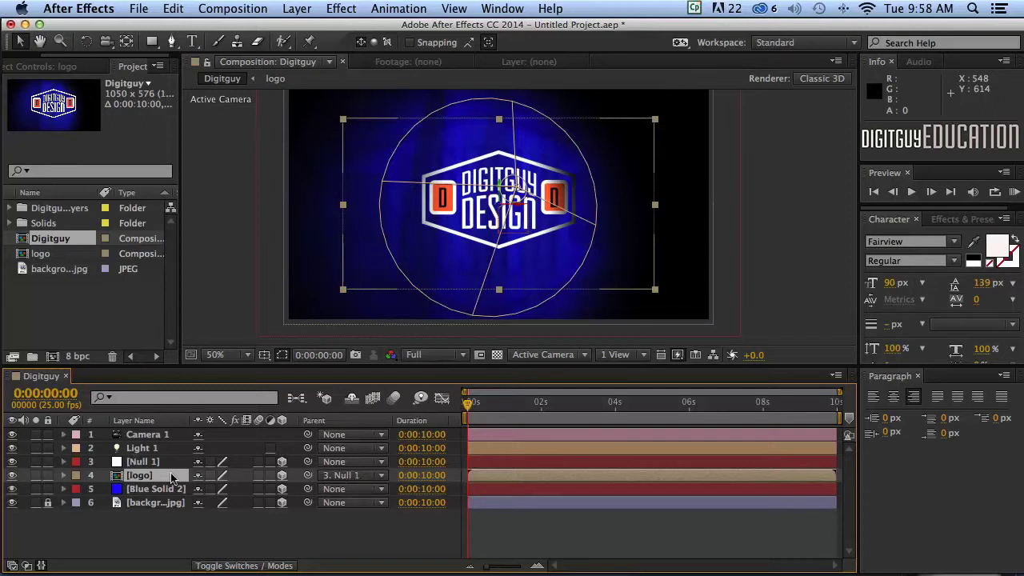
click(63, 461)
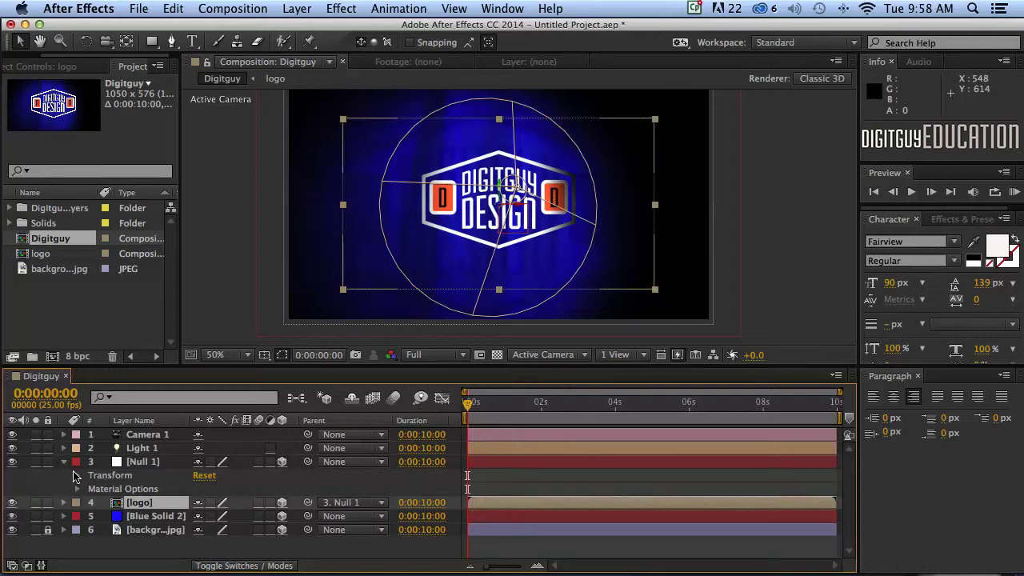
click(77, 475)
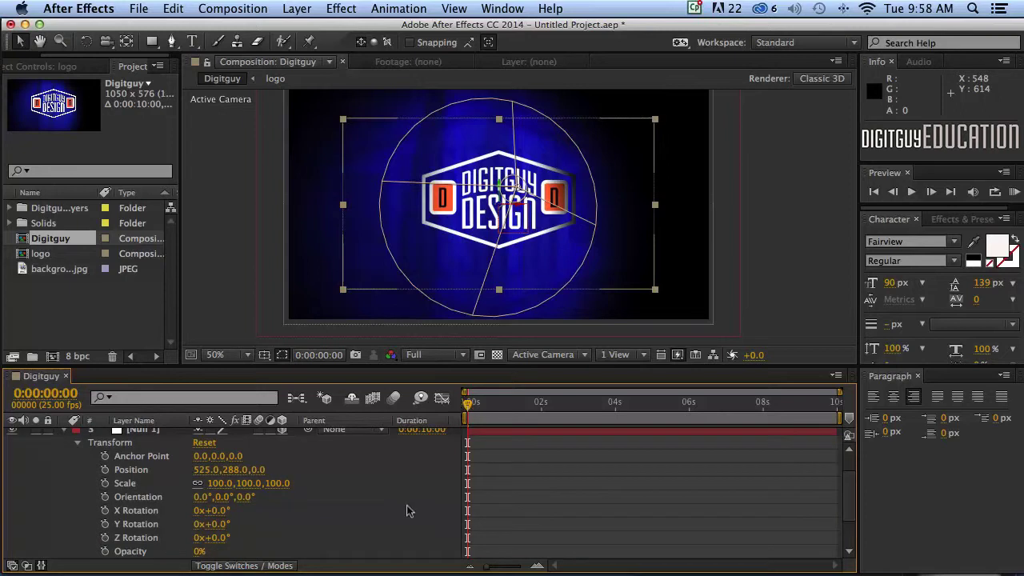
Step: Try scaling Null 1 to 183% on all axes and undo the scaling
drag(209, 483, 273, 473)
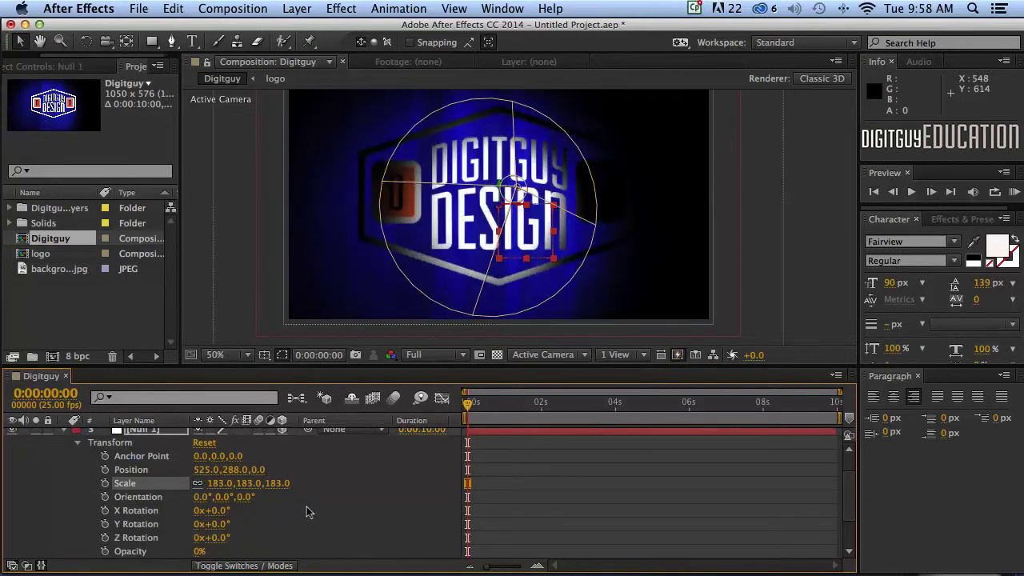
key(super+z)
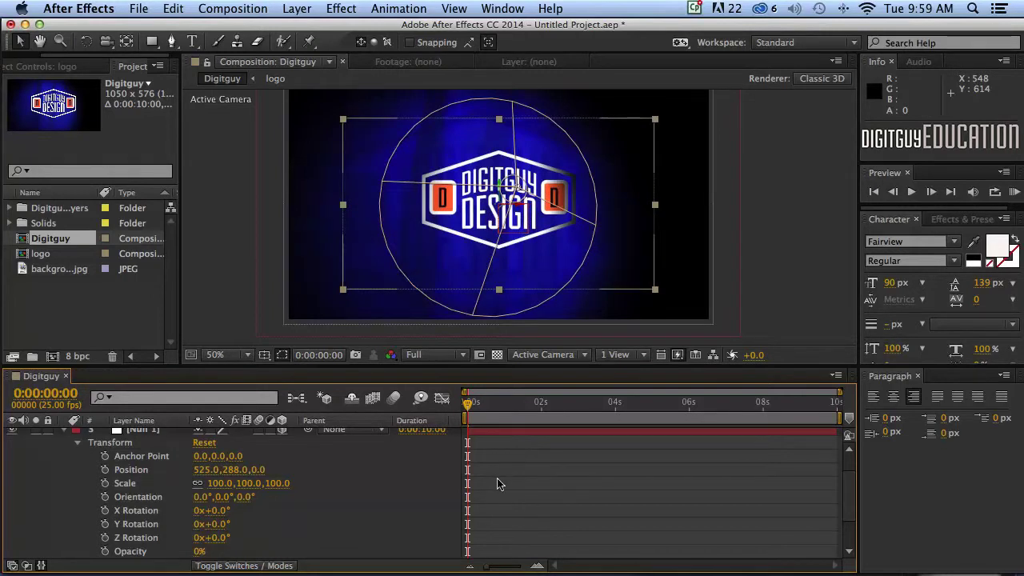
Step: At 0:00:00:00, add keyframes to Null 1's Position, Scale, Orientation, X, Y and Z Rotation, and Opacity
mouse_move(466, 403)
mouse_down()
mouse_move(480, 402)
mouse_move(458, 402)
mouse_up()
scroll(319, 478, up, 1)
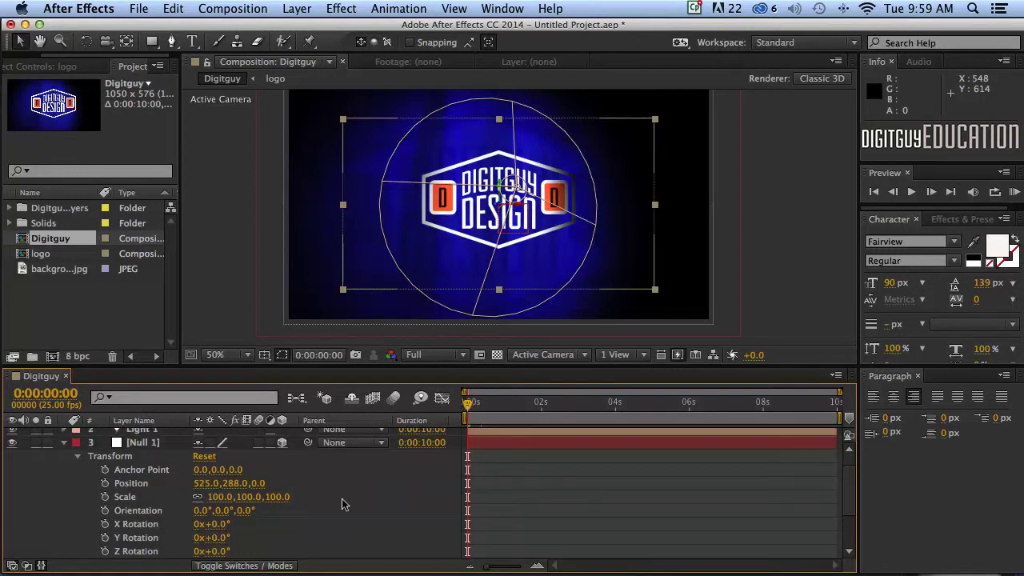
click(104, 483)
scroll(120, 491, down, 3)
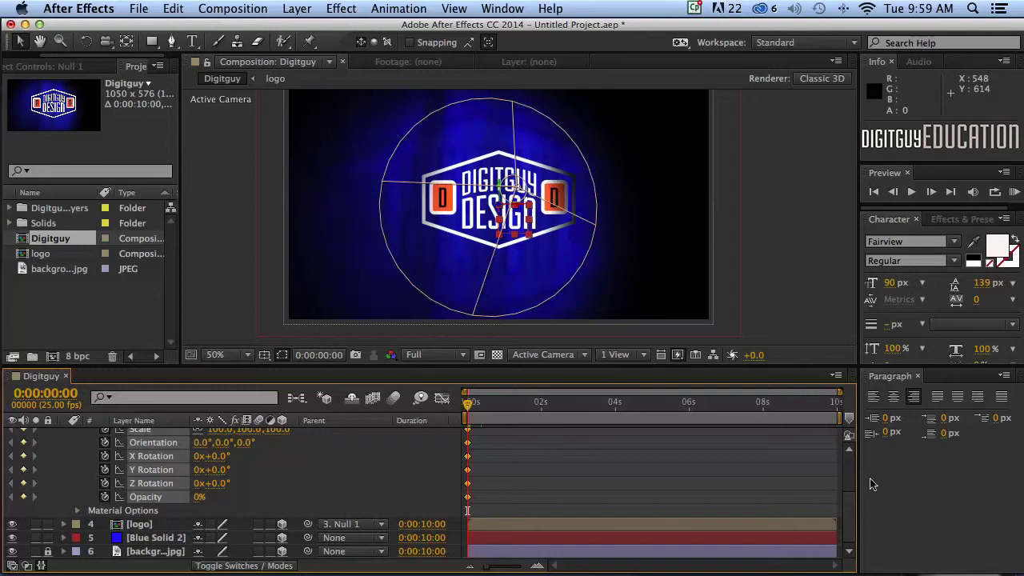
scroll(848, 491, up, 3)
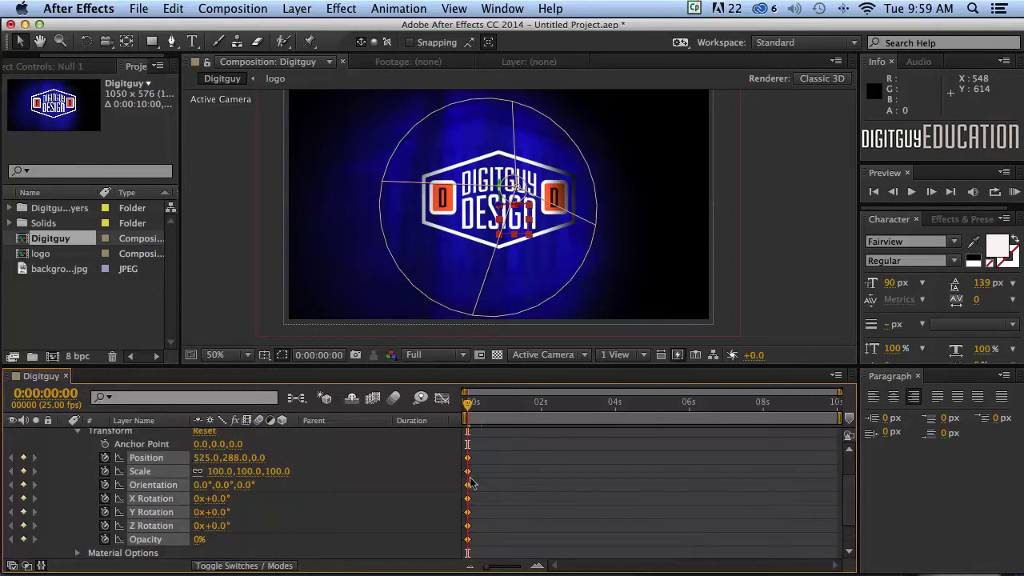
Step: At 0:00:02:01, set Null 1's Z Position to 1049, pushing the logo back until it is out of sight
drag(469, 404, 540, 408)
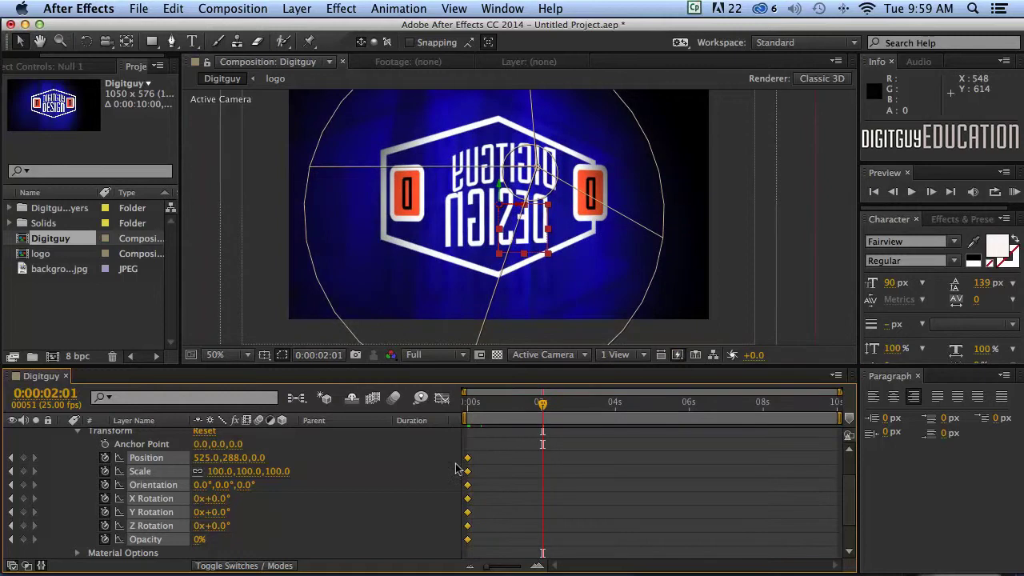
click(326, 477)
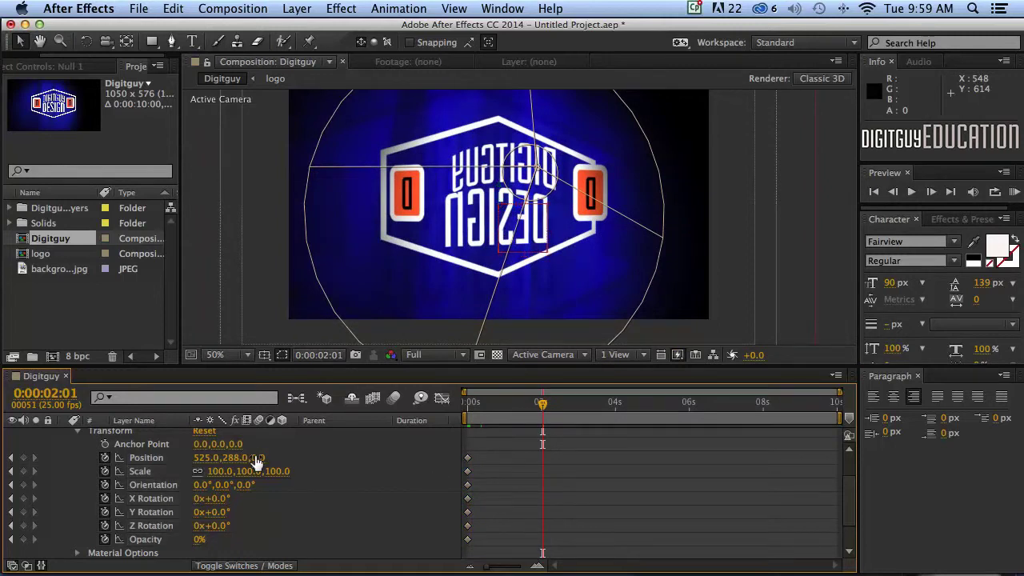
drag(255, 457, 374, 448)
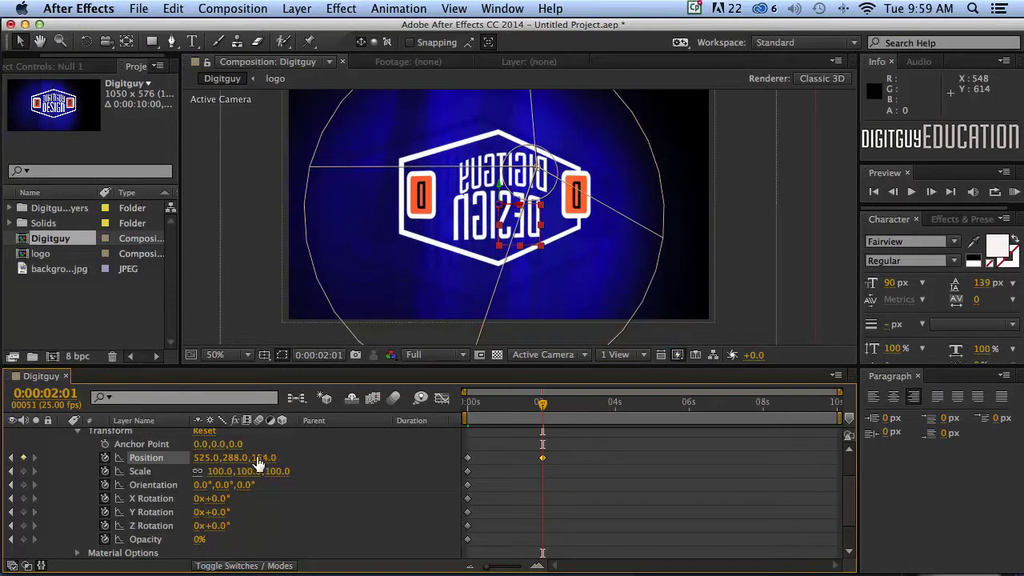
drag(256, 456, 428, 450)
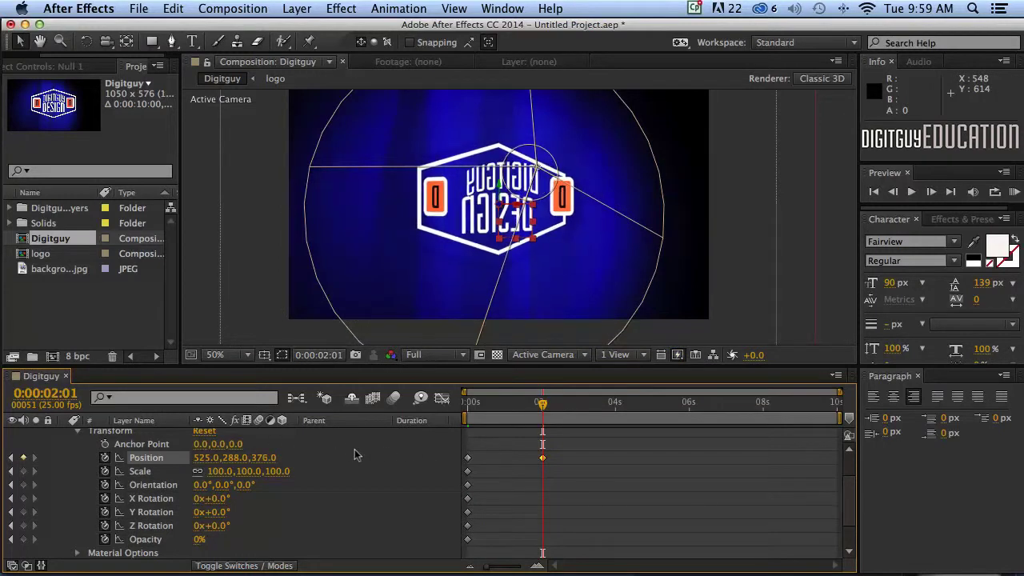
drag(261, 457, 443, 450)
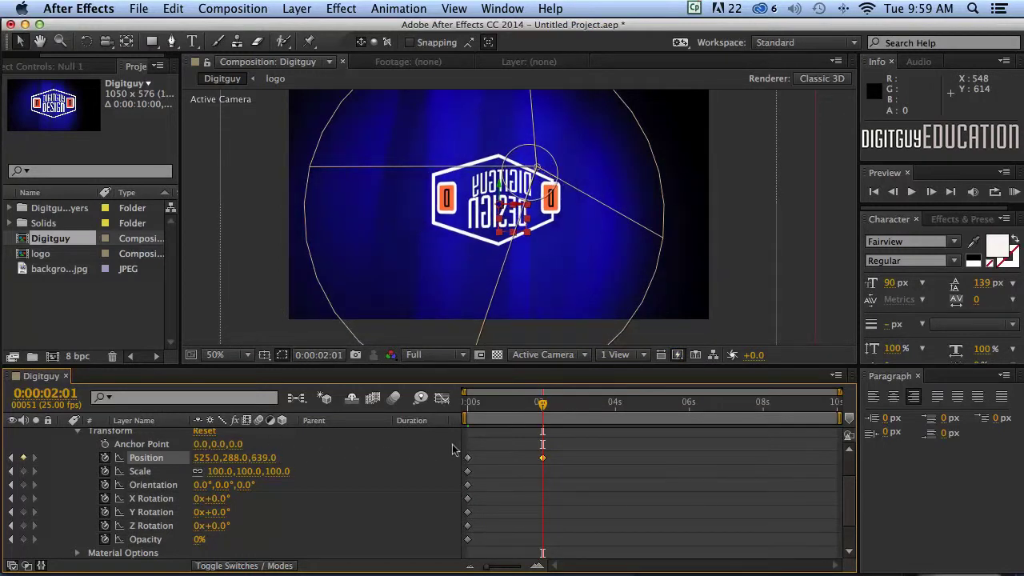
drag(258, 457, 428, 450)
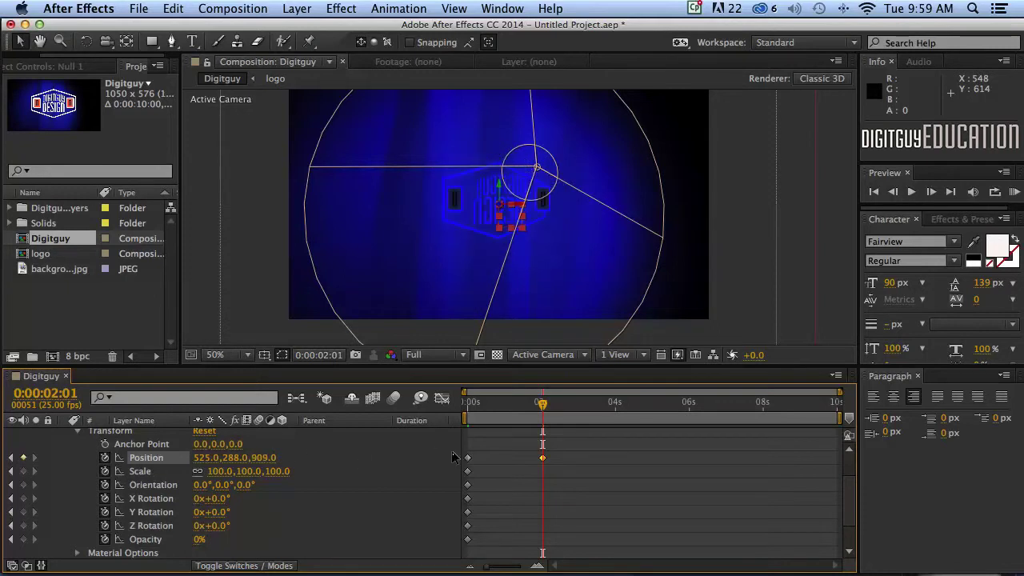
drag(247, 458, 254, 457)
drag(319, 453, 365, 456)
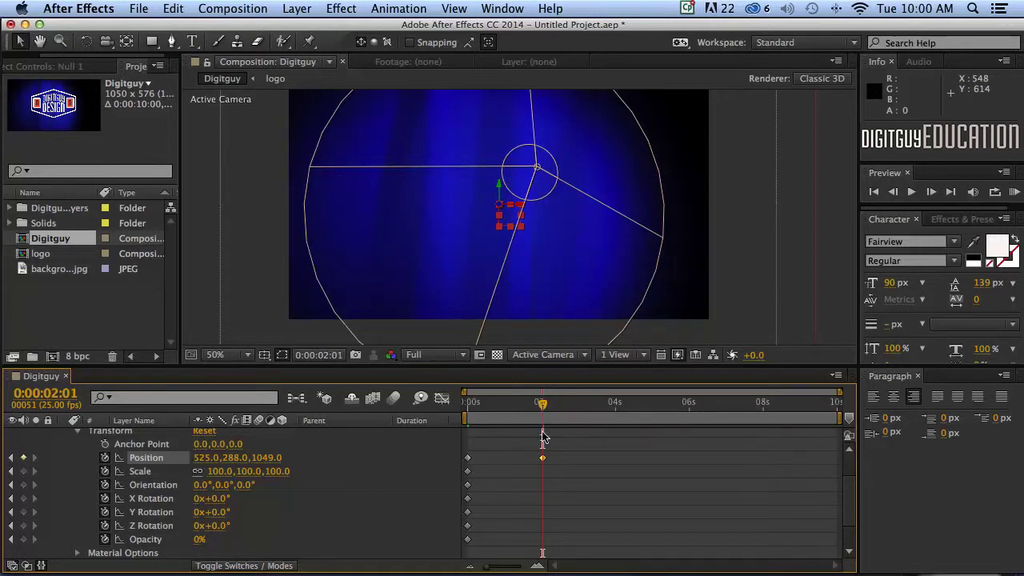
Step: Time-reverse Null 1's two Position keyframes and check the reversed movement from the beginning
drag(551, 453, 453, 467)
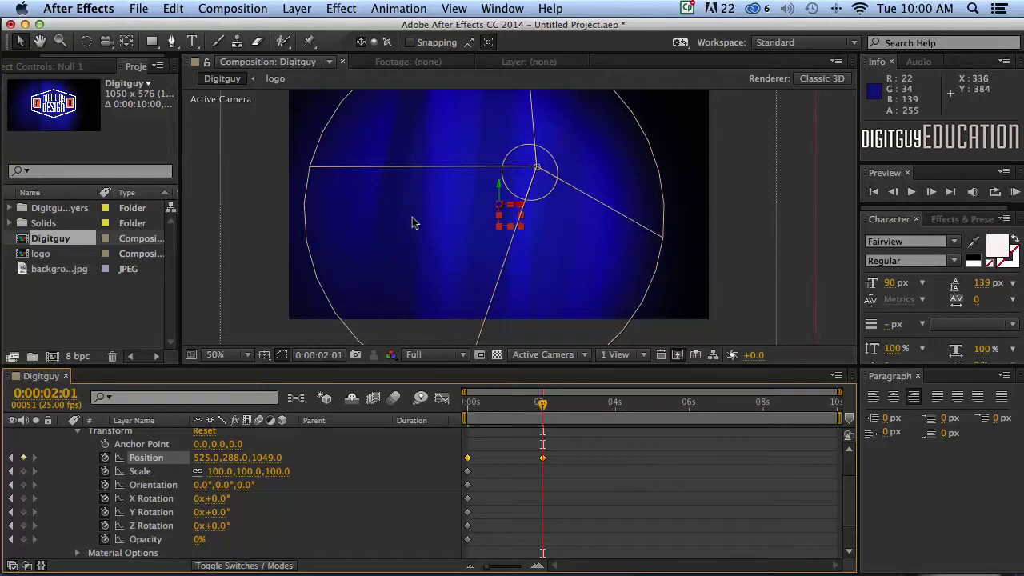
click(399, 8)
mouse_move(480, 160)
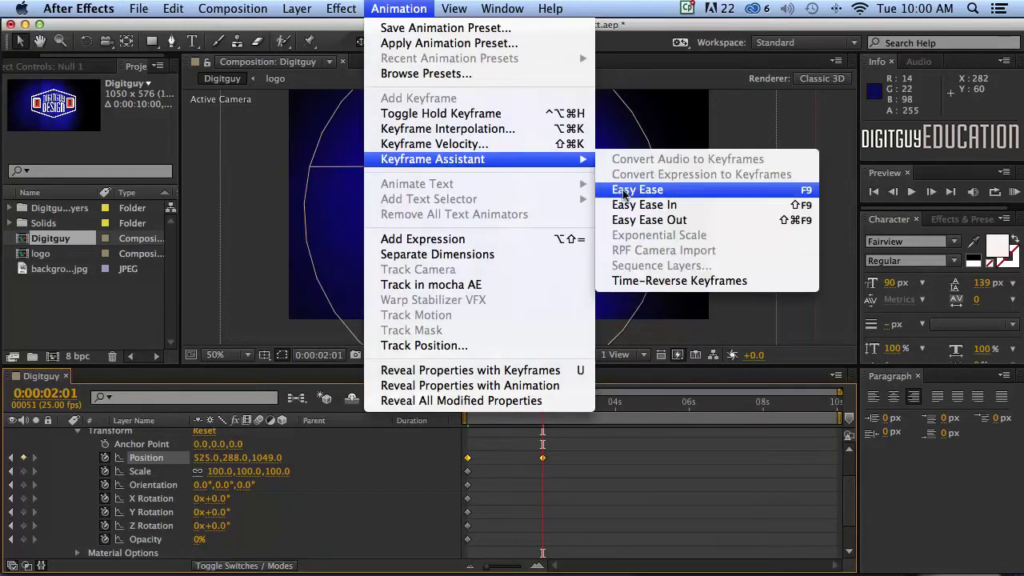
click(641, 279)
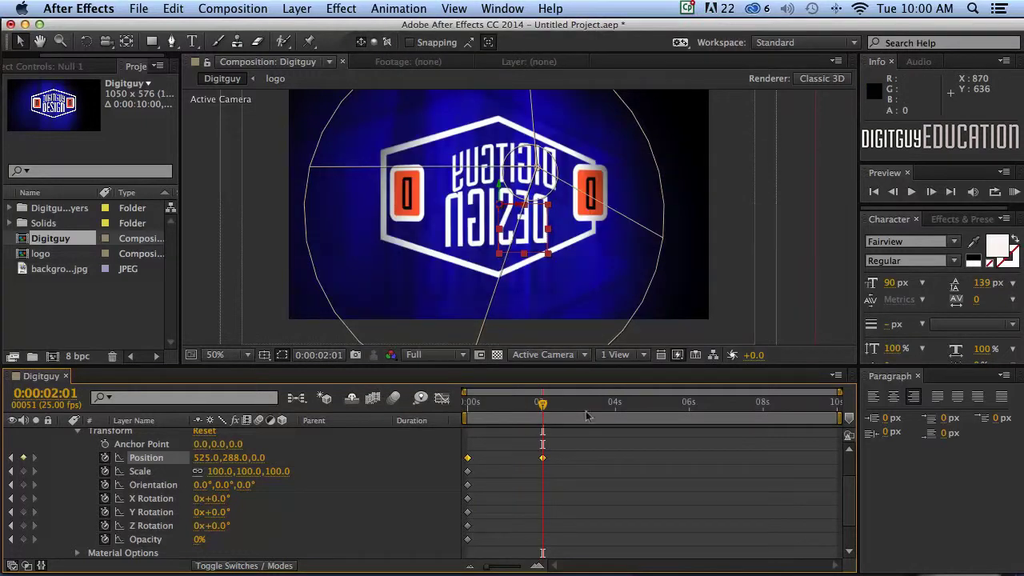
key(j)
drag(506, 410, 448, 421)
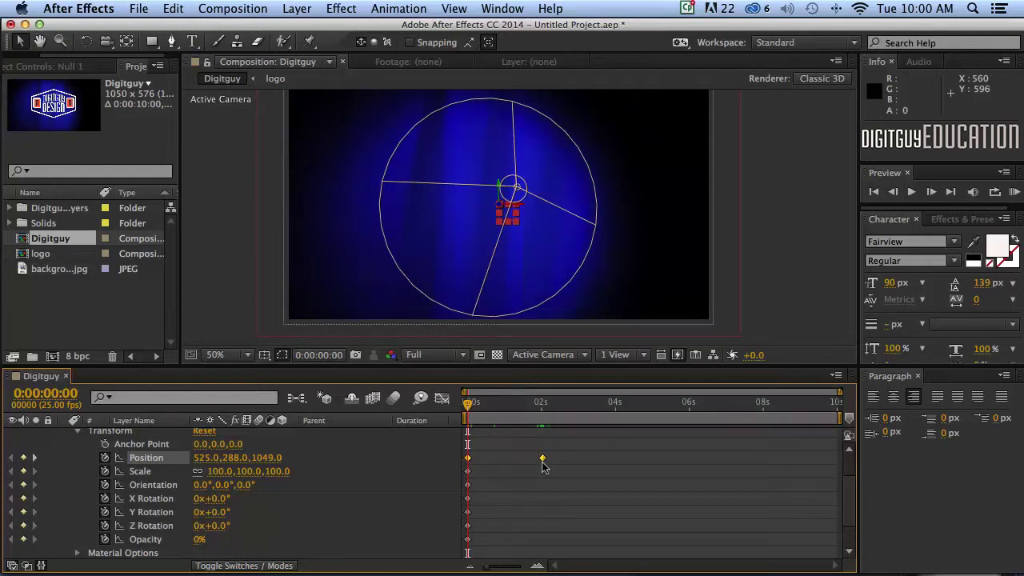
Step: At 0:00:02:01, set Null 1's X Rotation to 2, Y Rotation to 3 and Z Rotation to 1 full revolutions
key(k)
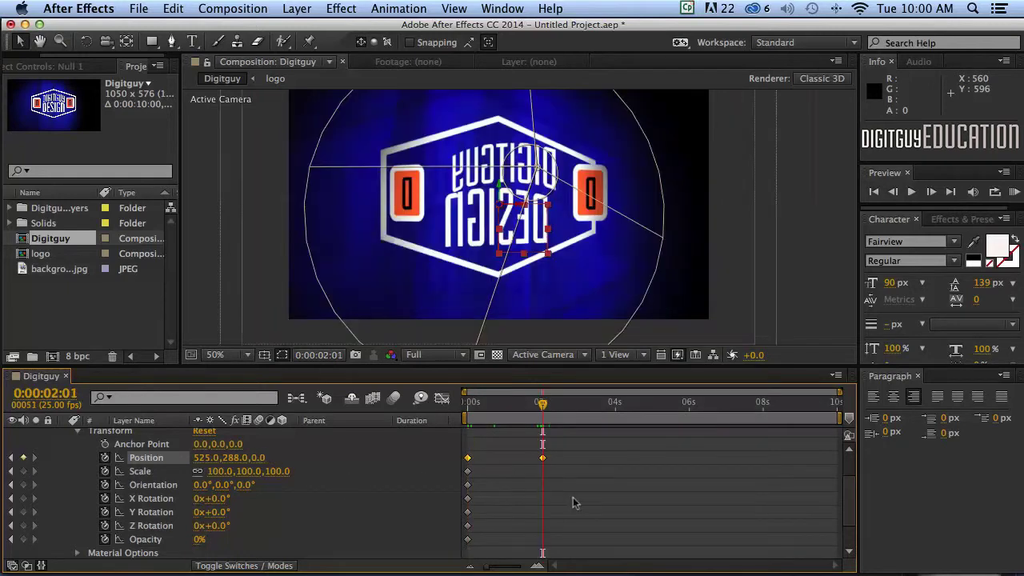
click(199, 498)
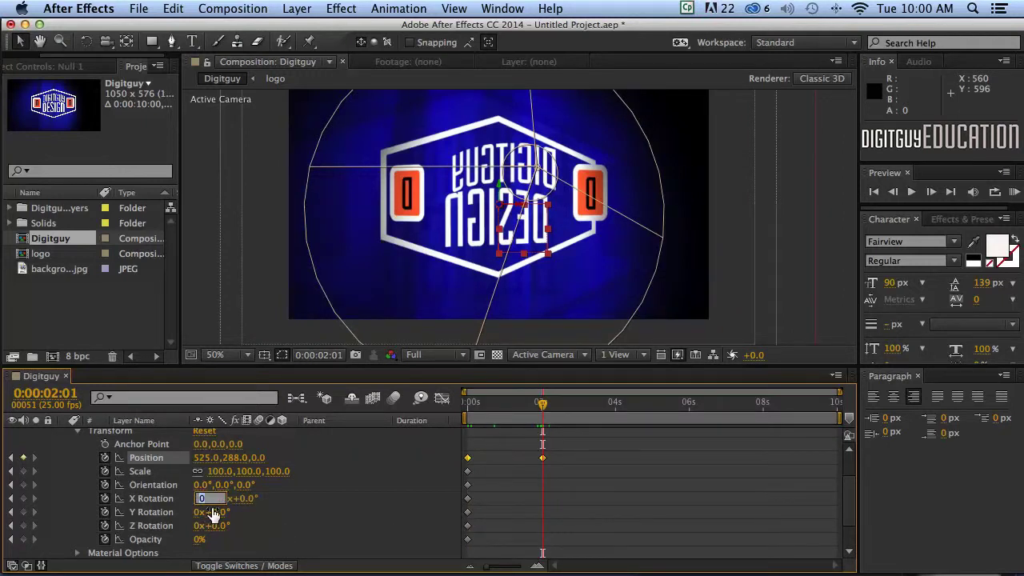
text(2)
click(200, 513)
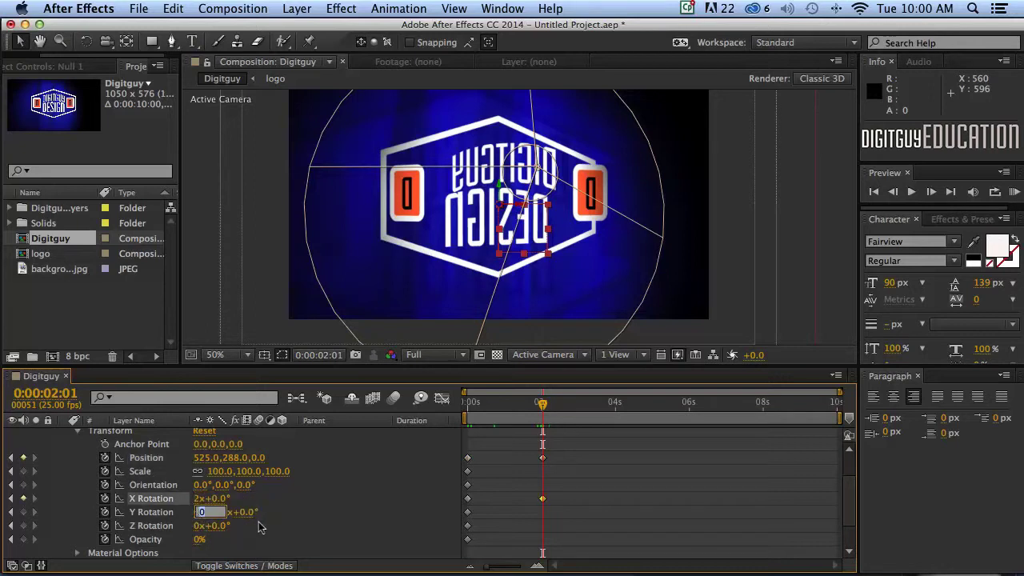
text(3)
key(Return)
click(196, 526)
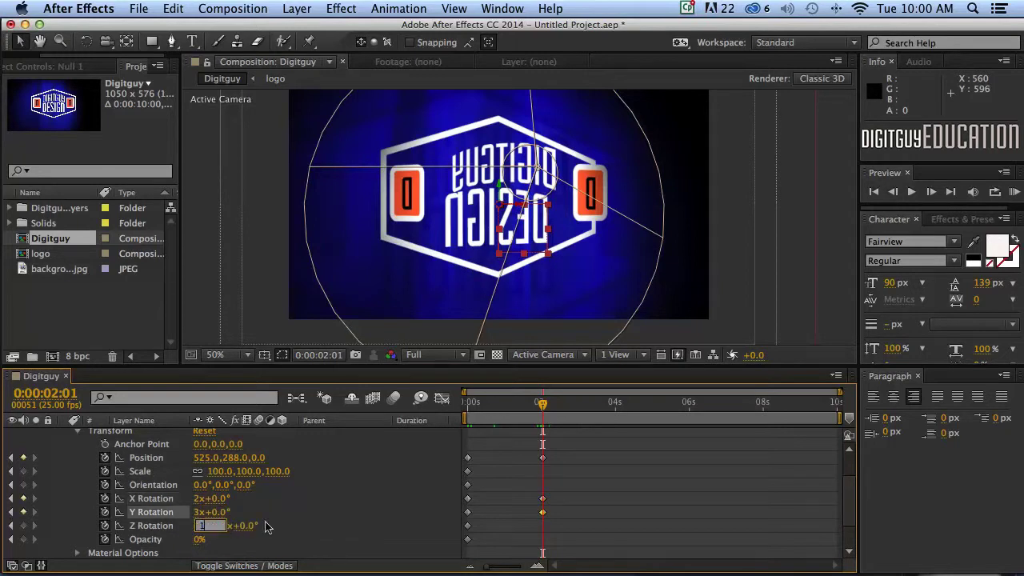
key(Return)
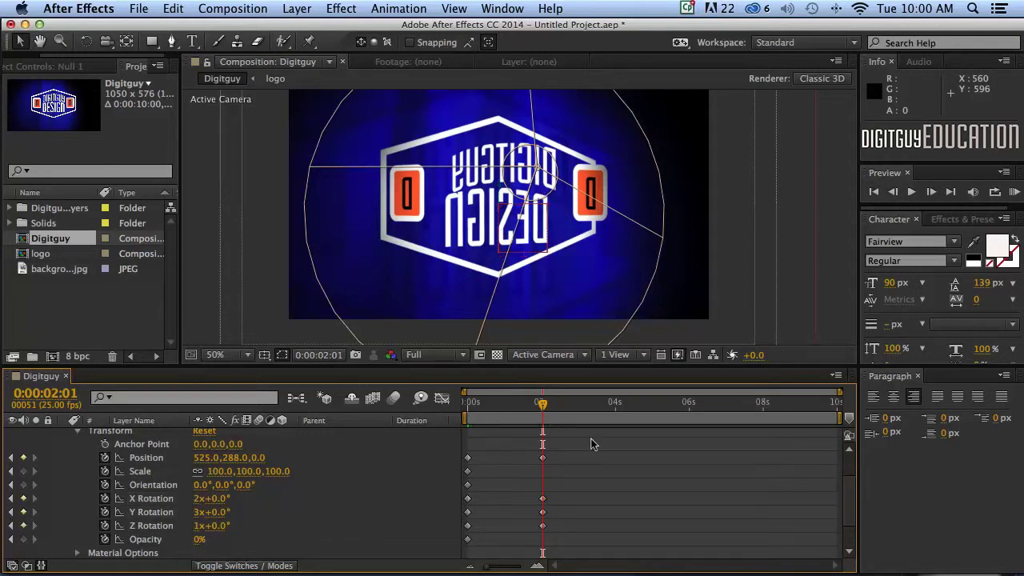
Step: Run a RAM preview of the spinning logo animation from 0:00:00:00
drag(540, 404, 467, 404)
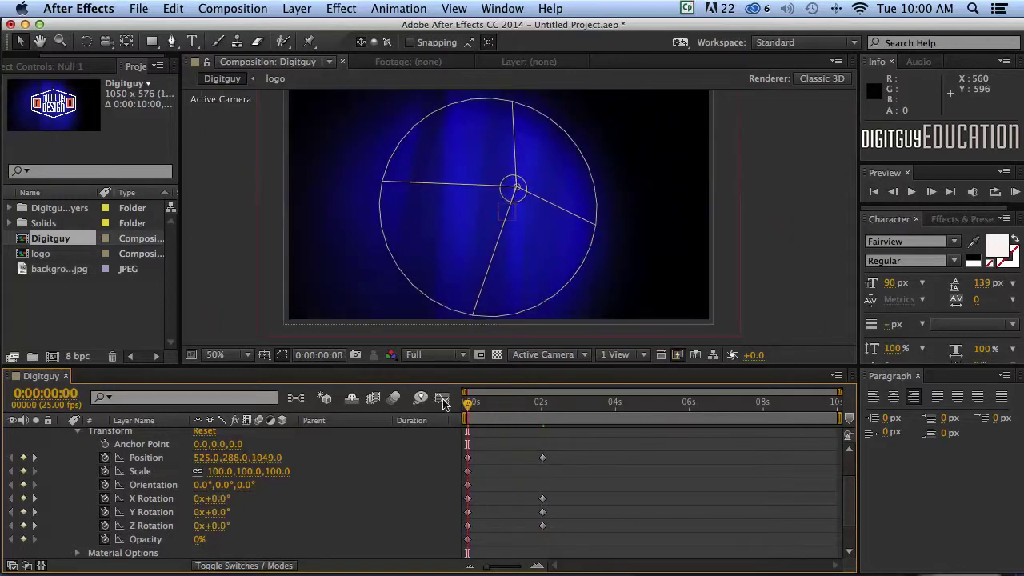
click(1014, 192)
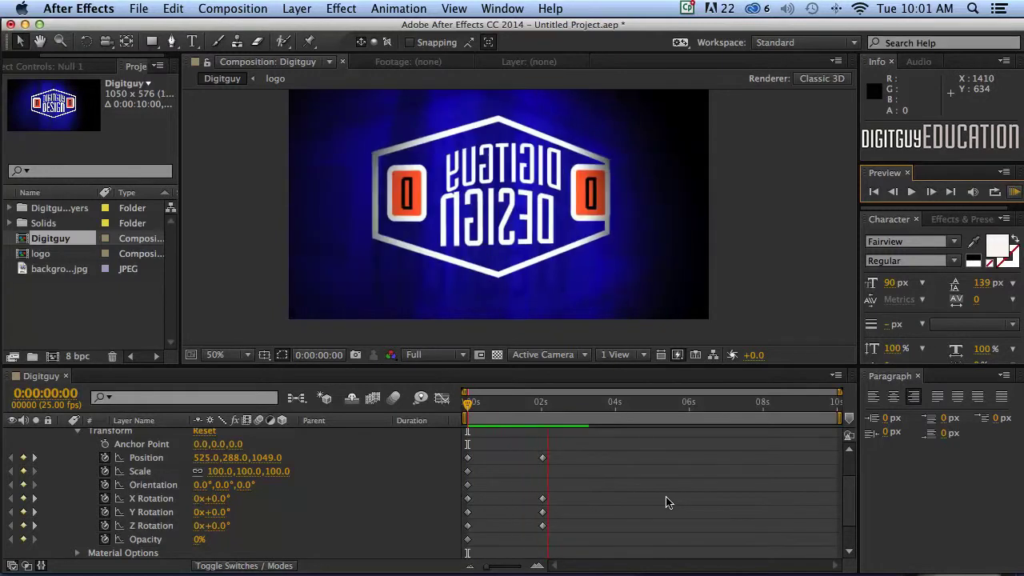
key(space)
Step: Move the Position and X, Y and Z Rotation keyframes at 0:00:02:01 to about the one-second mark and preview the faster animation
drag(553, 442, 532, 529)
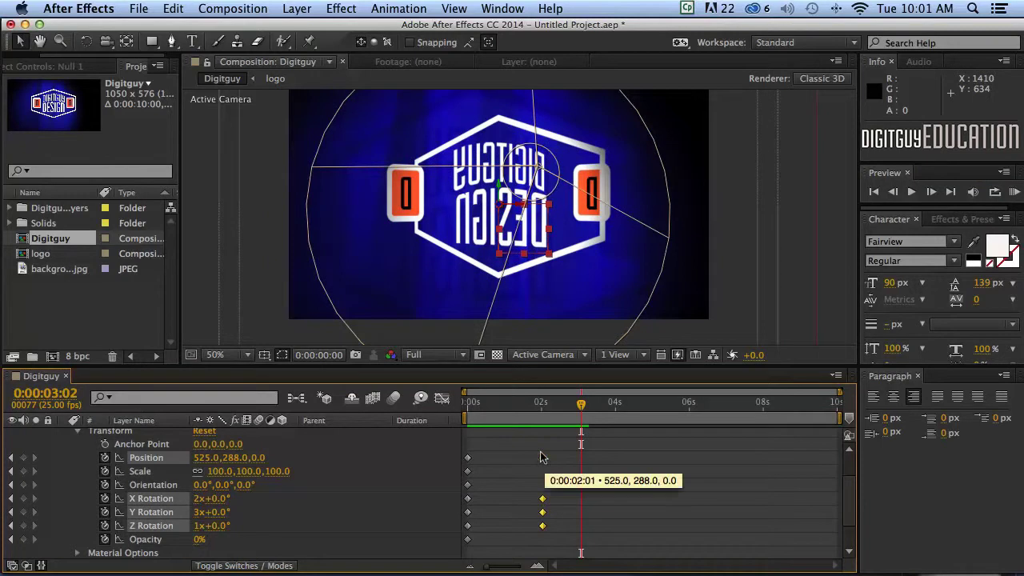
mouse_move(541, 457)
drag(541, 458, 504, 459)
drag(581, 402, 468, 403)
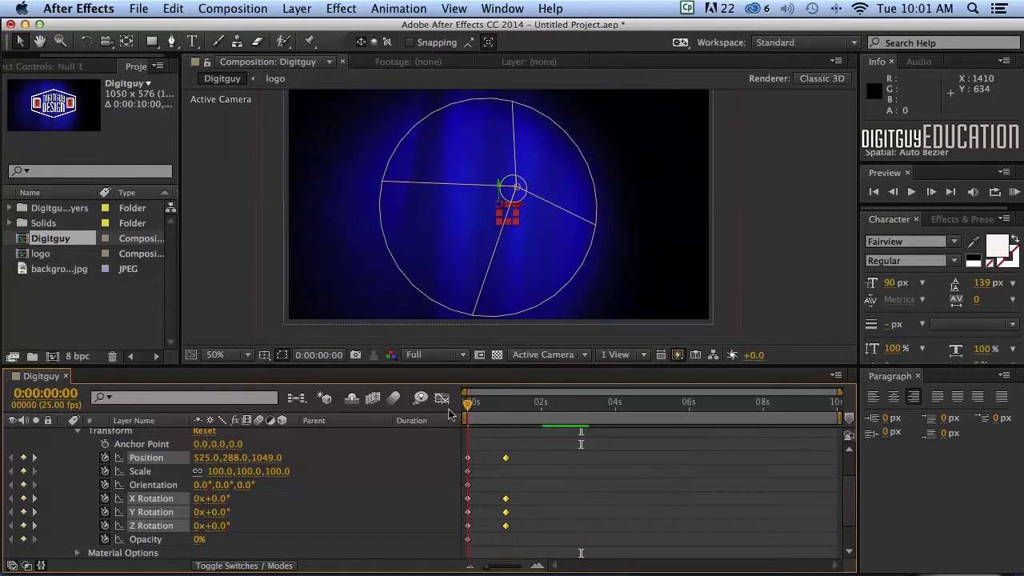
click(1014, 192)
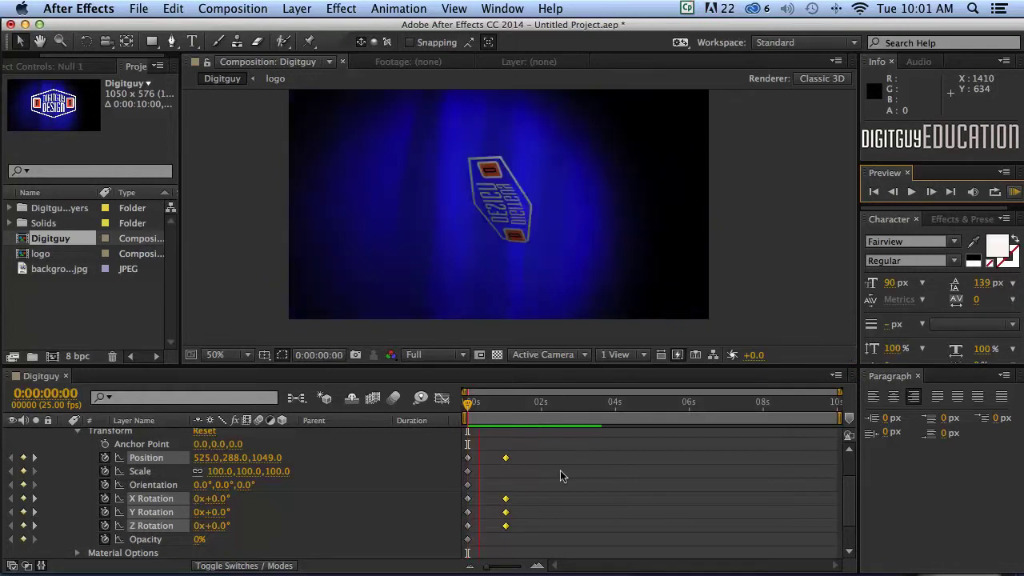
key(space)
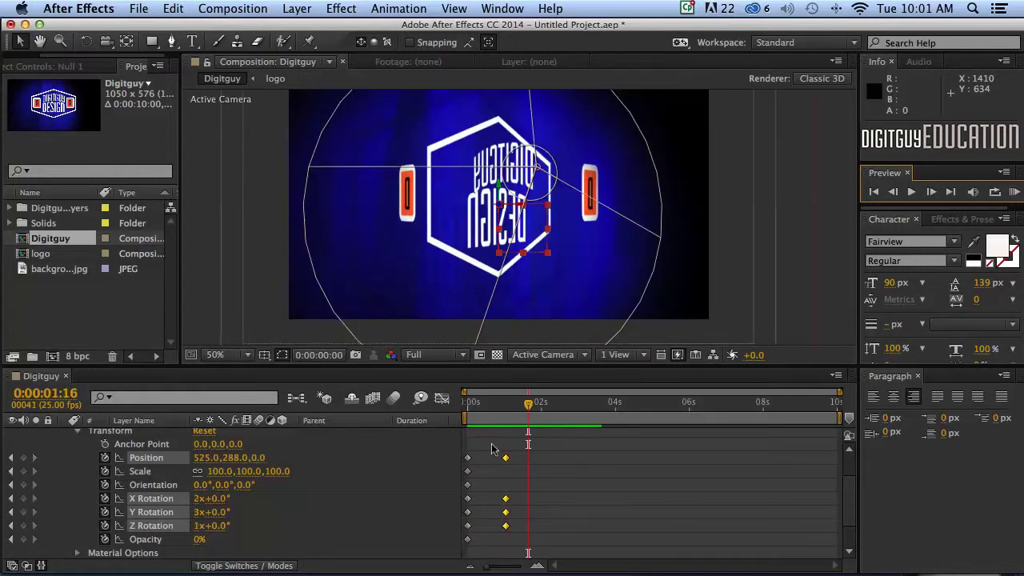
Step: At the last frame, 0:00:09:24, set Null 1's Z Position to -54
drag(528, 403, 836, 402)
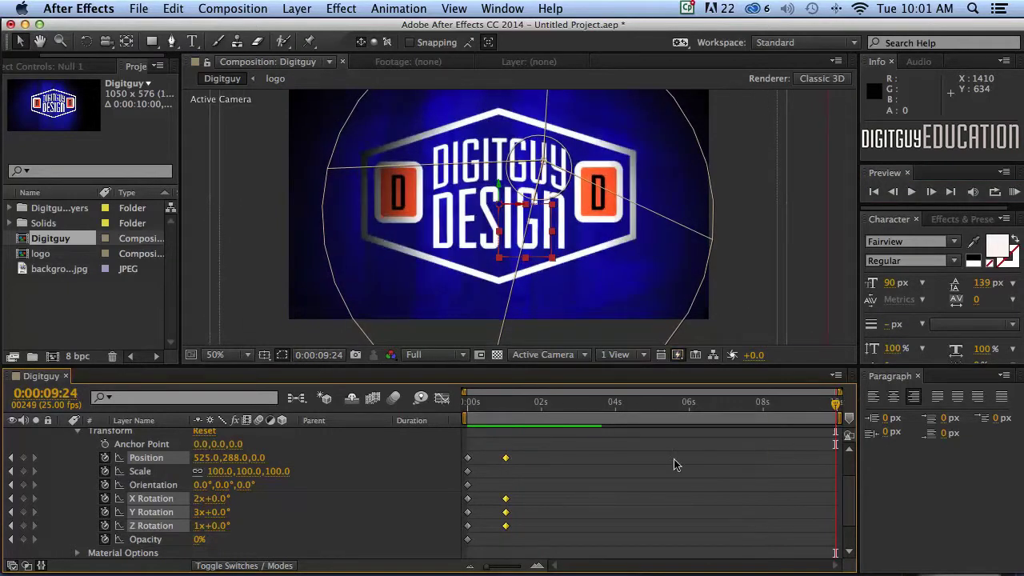
click(332, 509)
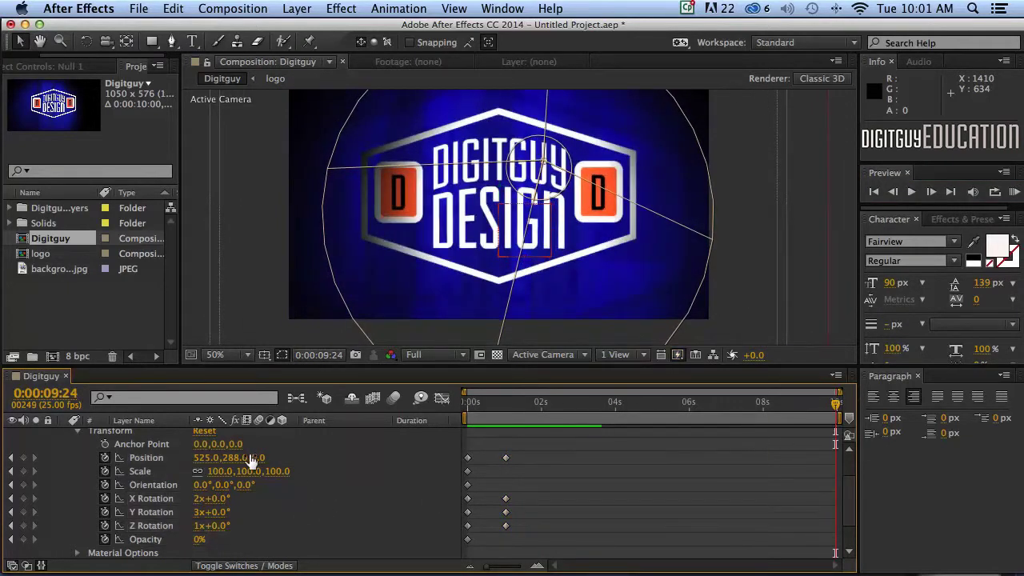
drag(252, 456, 209, 457)
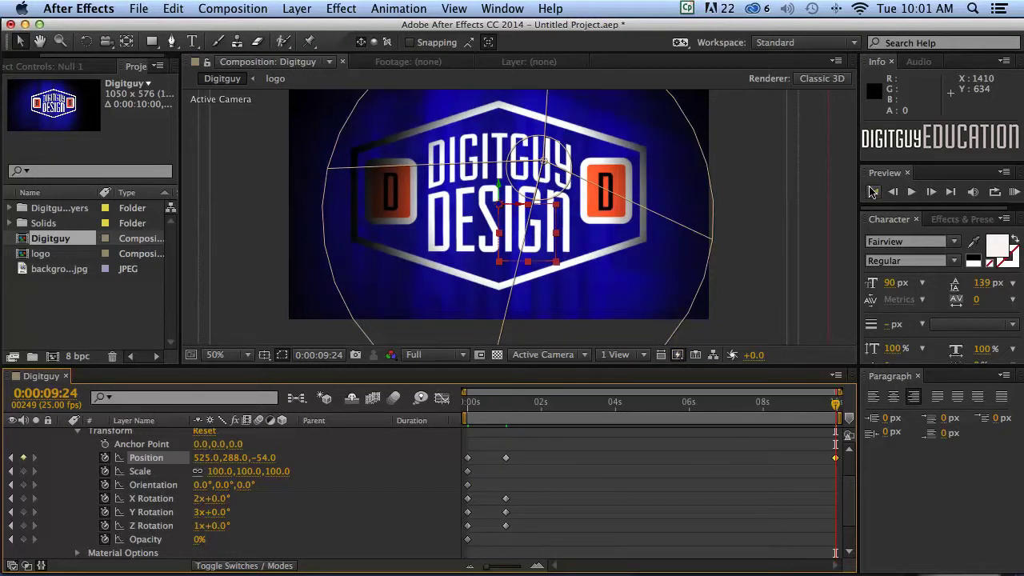
Step: Run a RAM preview of the whole animation from the beginning and scrub on to about 0:00:04:13
click(874, 192)
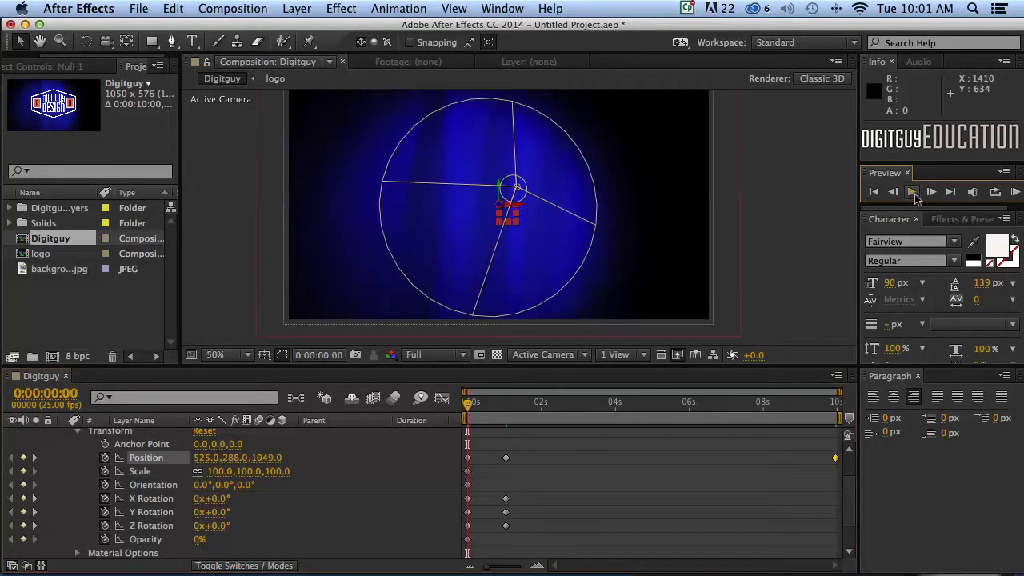
click(1014, 192)
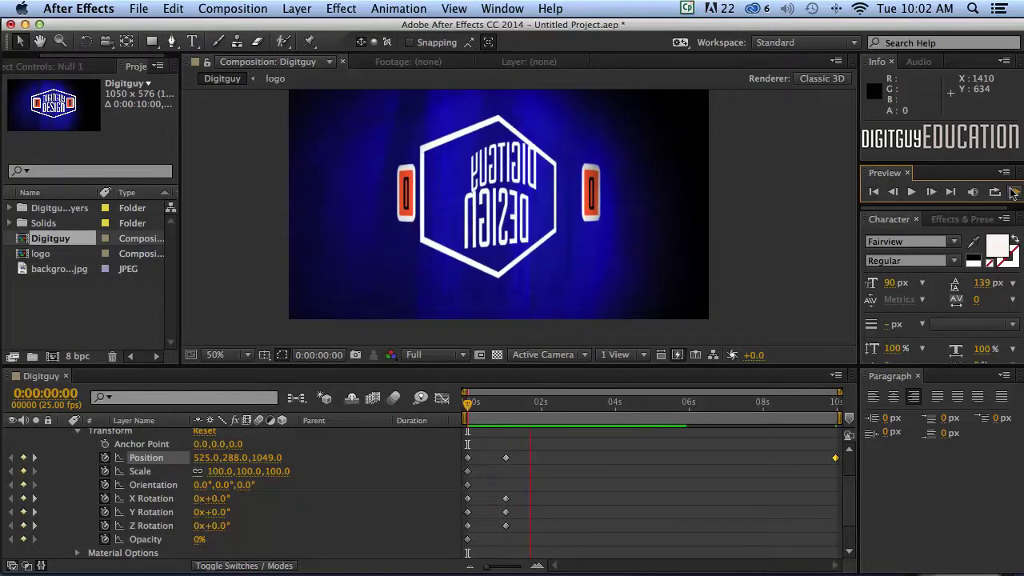
click(1013, 193)
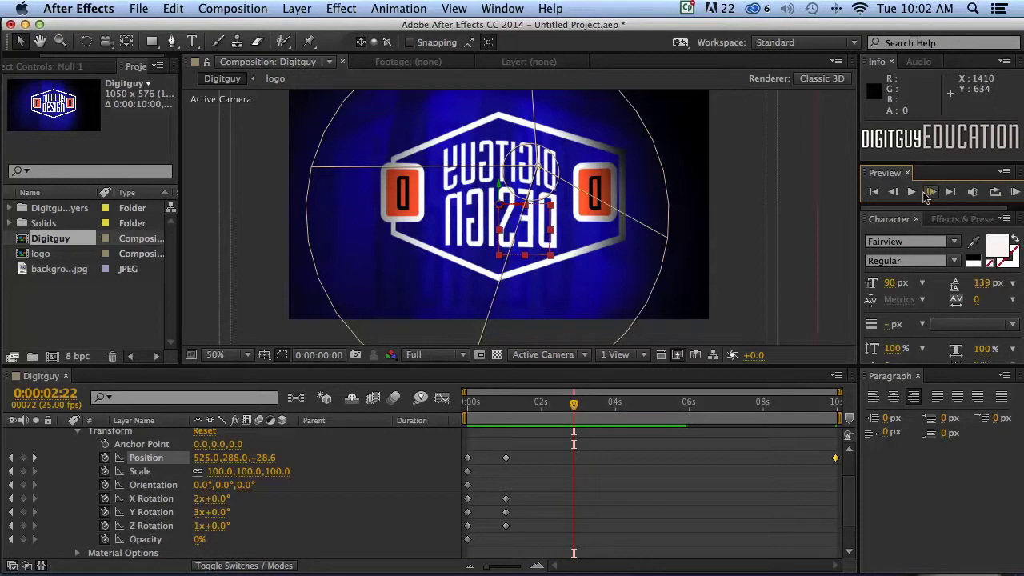
drag(571, 403, 636, 405)
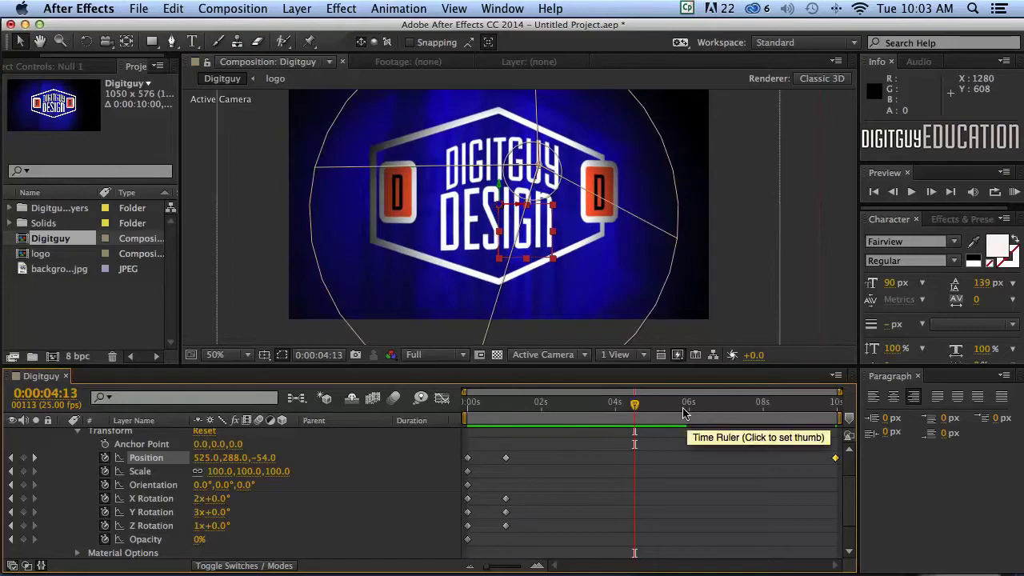